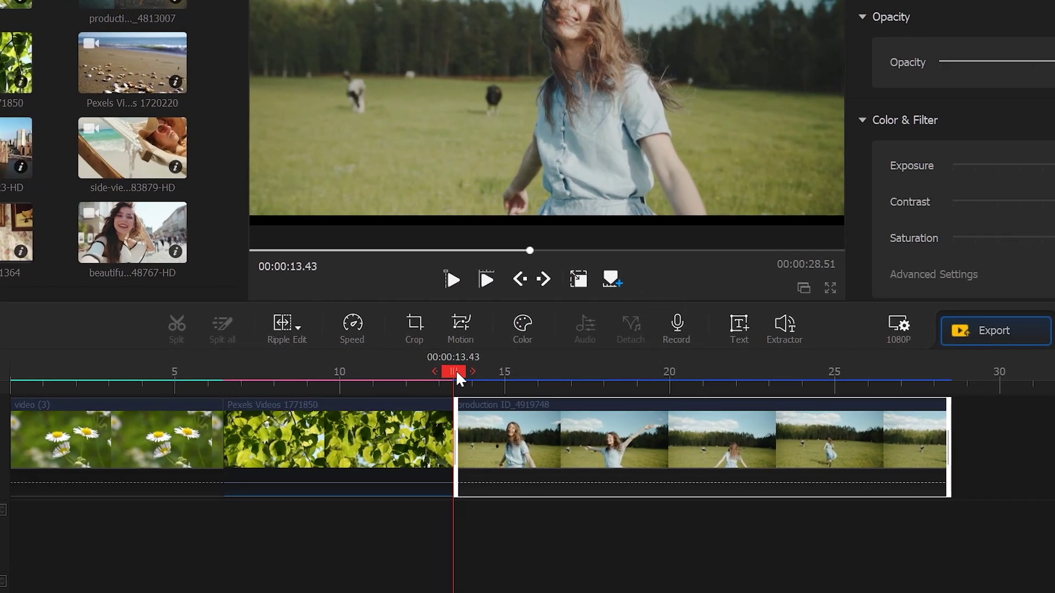
Split the field clip at 00:00:19.93 and drag its second part onto the overlay track
left_click_drag(456, 371, 670, 370)
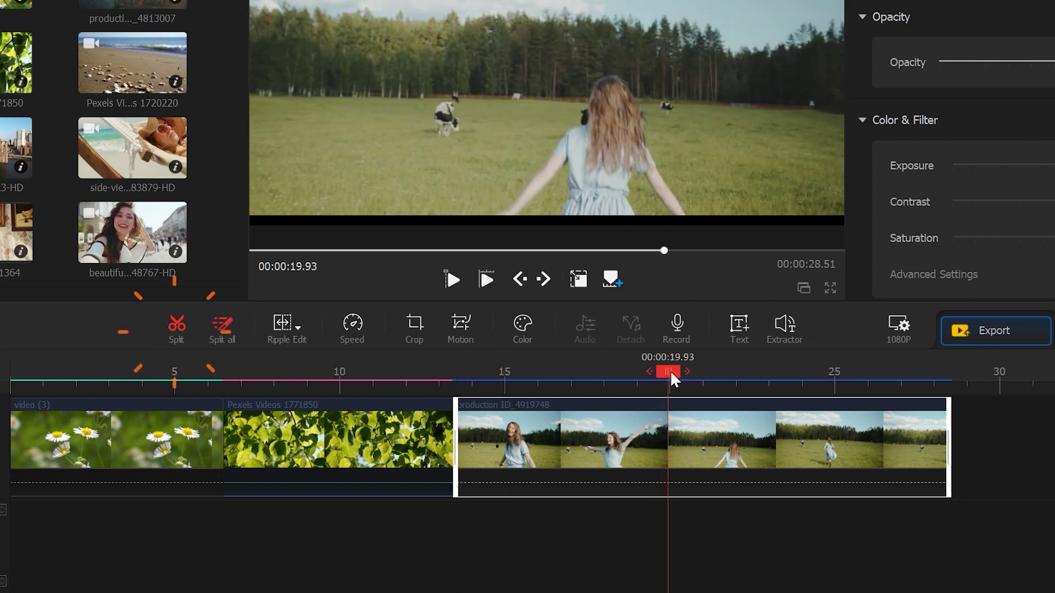
left_click(186, 328)
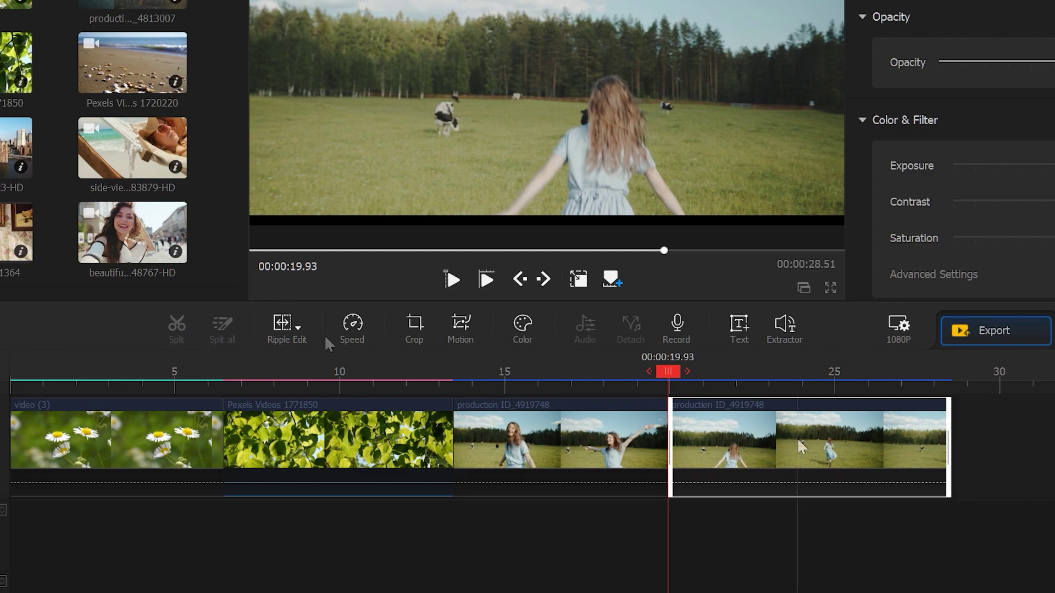
mouse_move(720, 446)
left_mouse_down()
mouse_move(724, 516)
mouse_move(719, 460)
left_mouse_up()
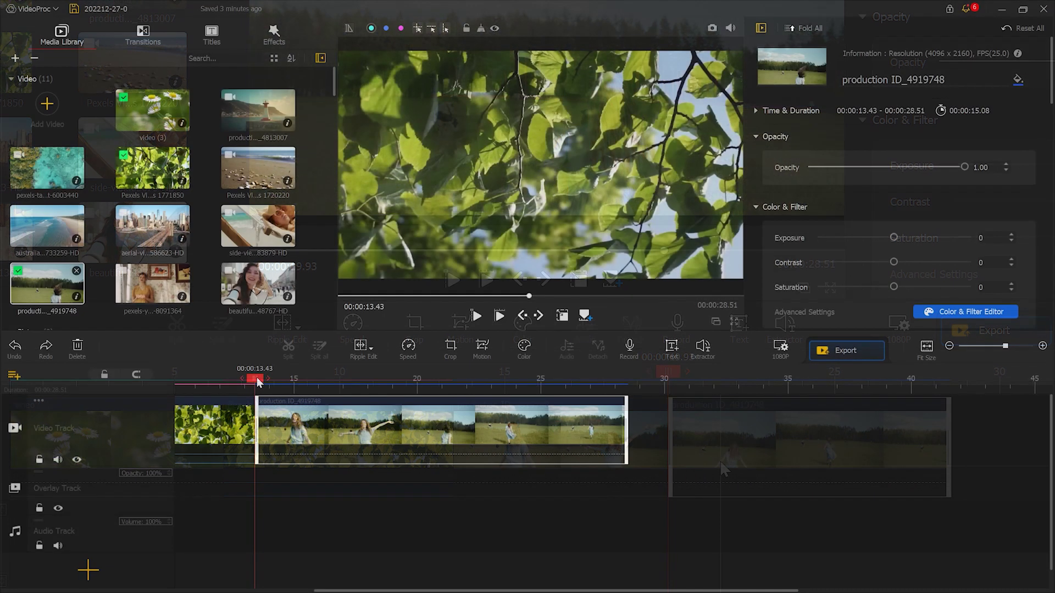
Preview the field clip from its start to around 20 seconds, then zoom the timeline in further
left_click_drag(258, 380, 418, 381)
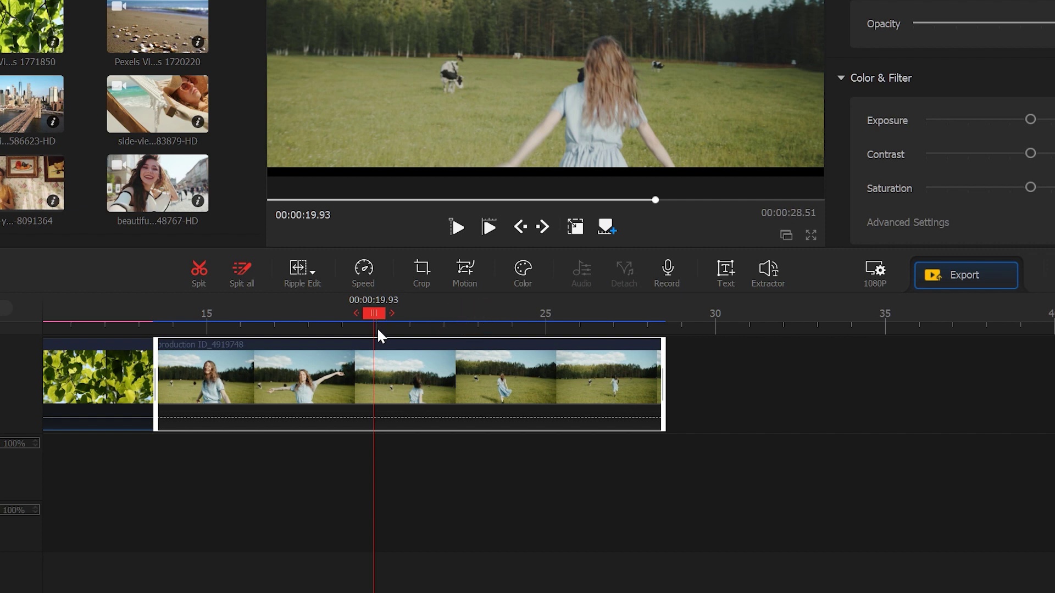
scroll(377, 327, "up", 5)
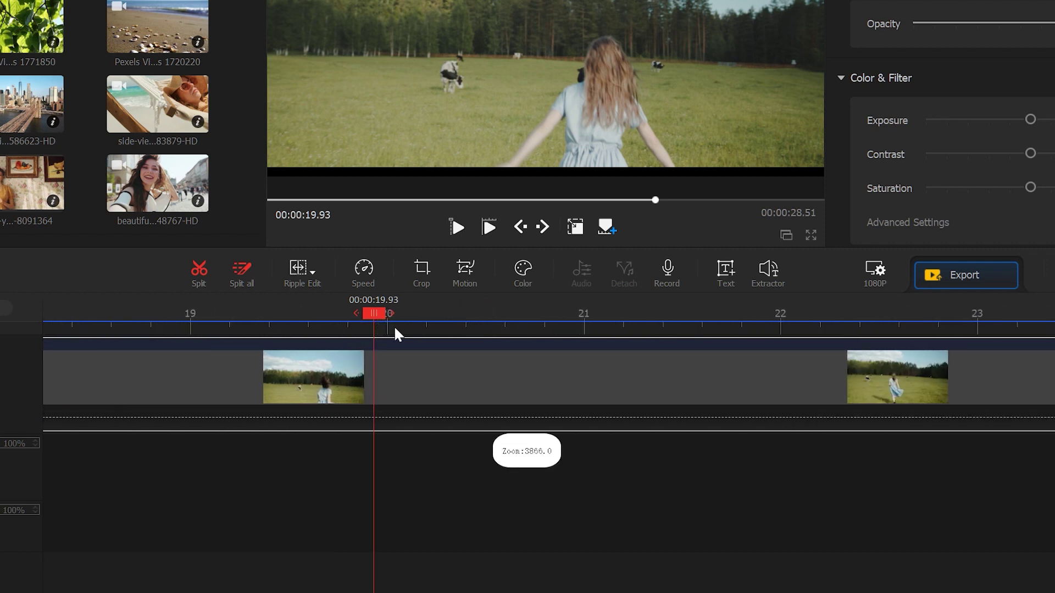
left_click_drag(375, 310, 509, 321)
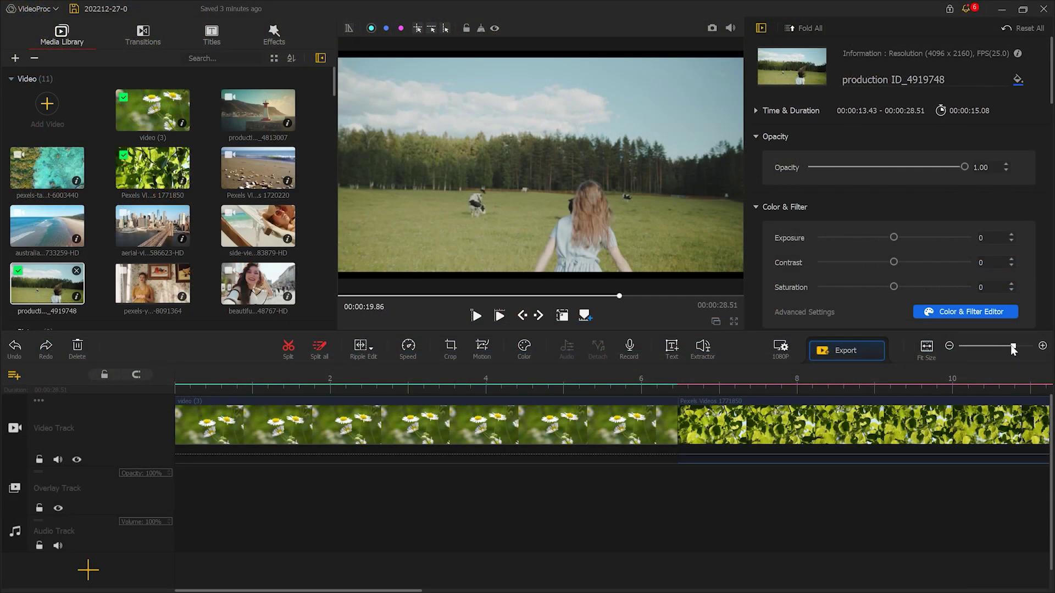
left_click_drag(1011, 345, 1017, 348)
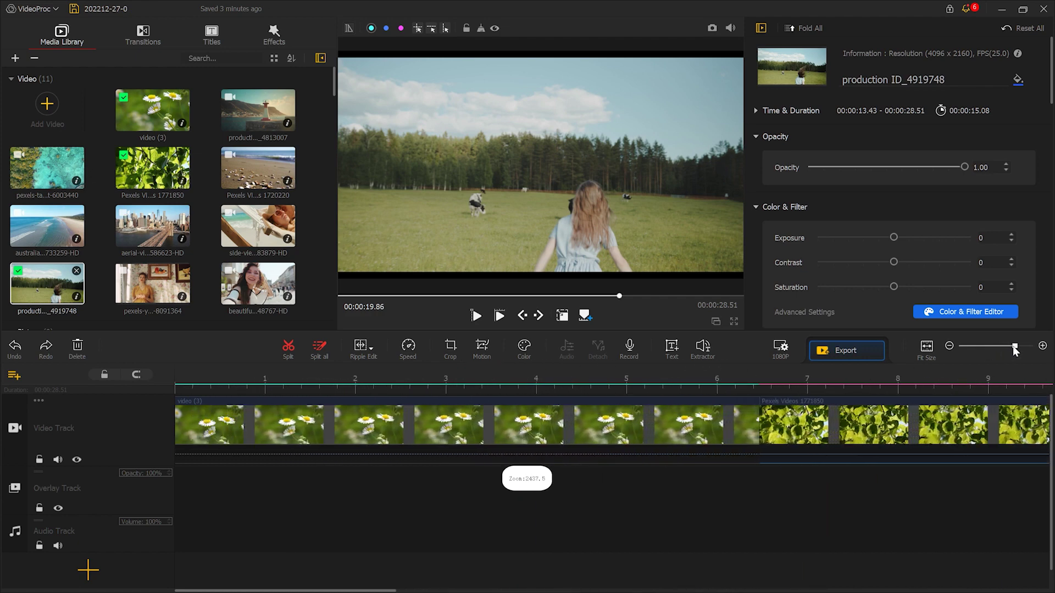
left_click(807, 381)
Bring the playhead to about 16.83 s and nudge it frame by frame to 00:00:16.86
left_click_drag(806, 381, 528, 381)
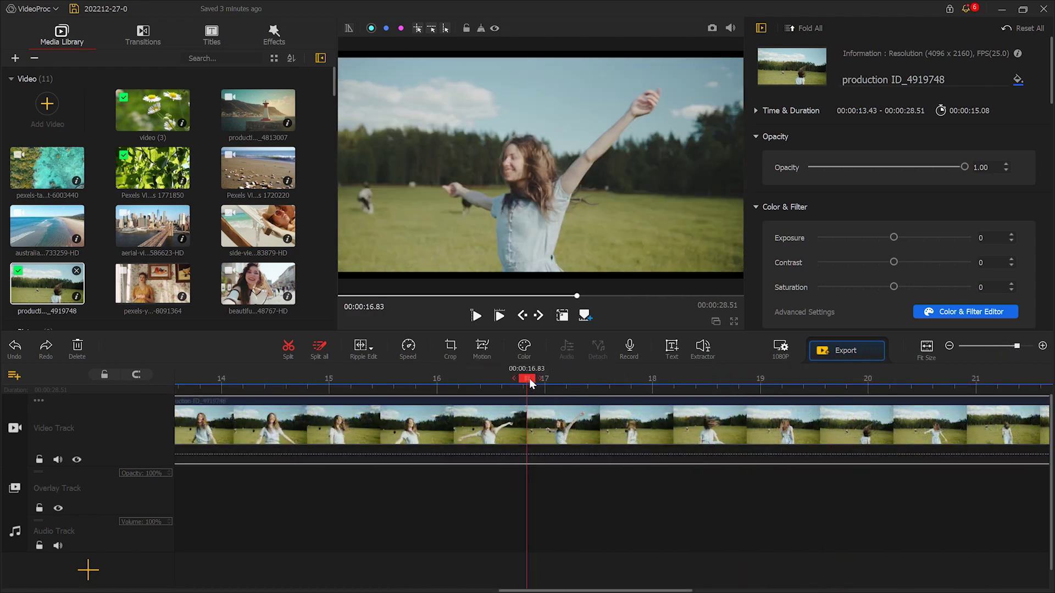
left_click(537, 317)
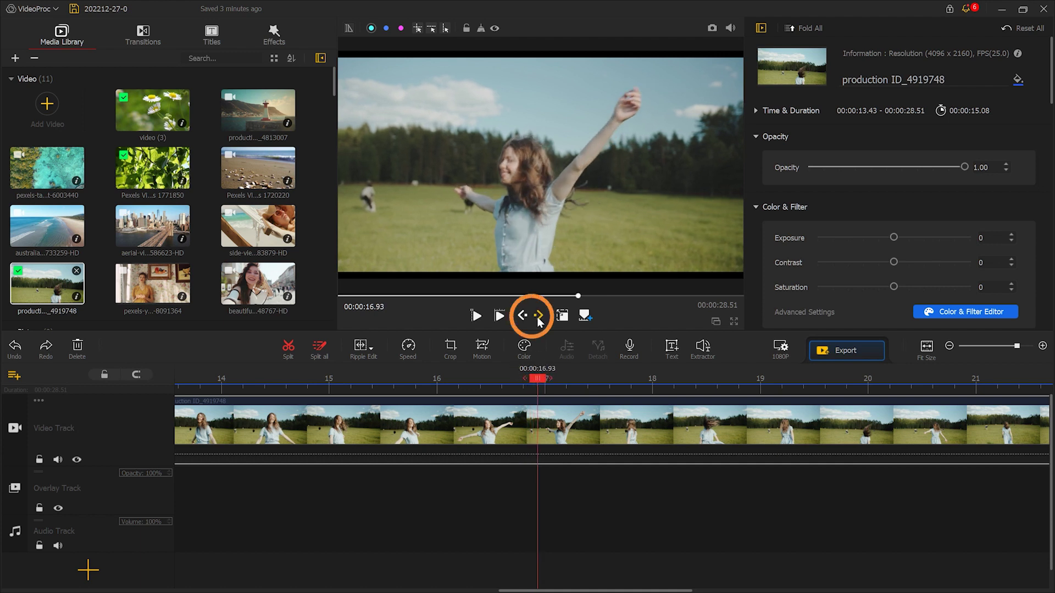
left_click(539, 316)
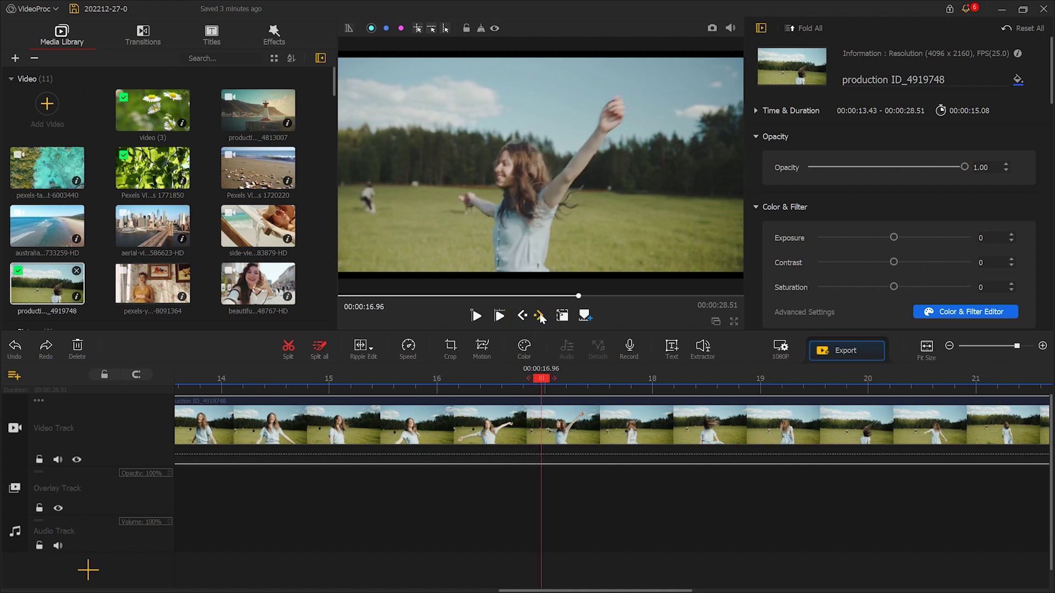
left_click(520, 318)
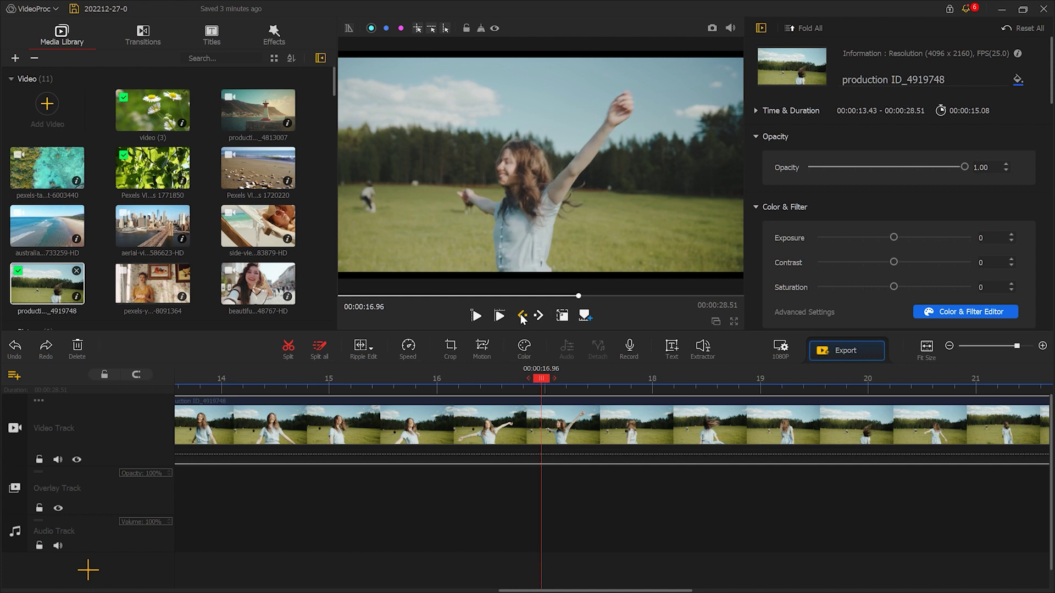
left_click(521, 317)
left_click(522, 317)
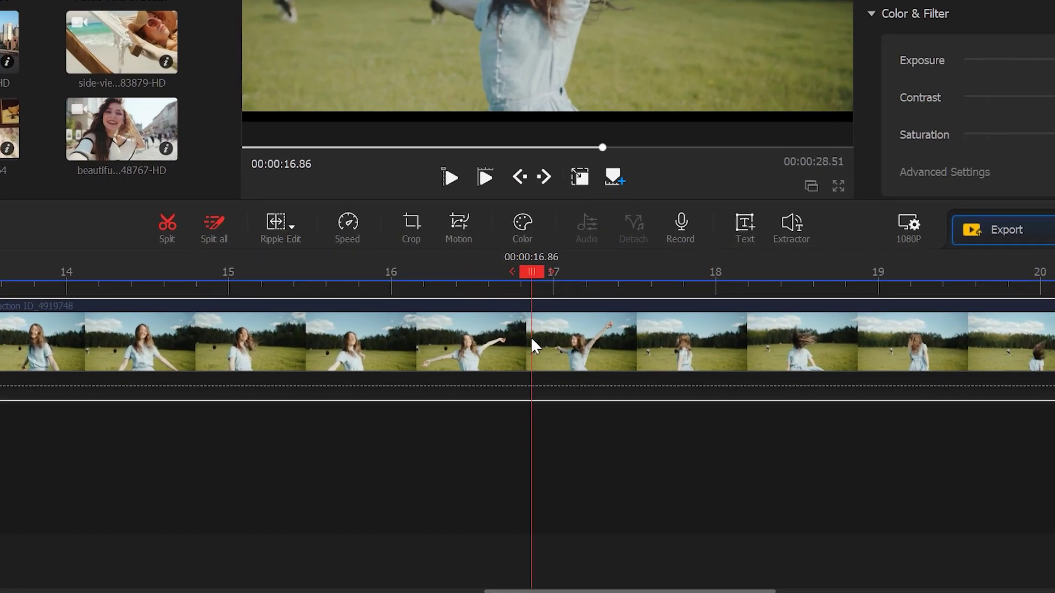
Split the field clip at 16.86 s from its context menu and try moving the tail to another track
right_click(531, 337)
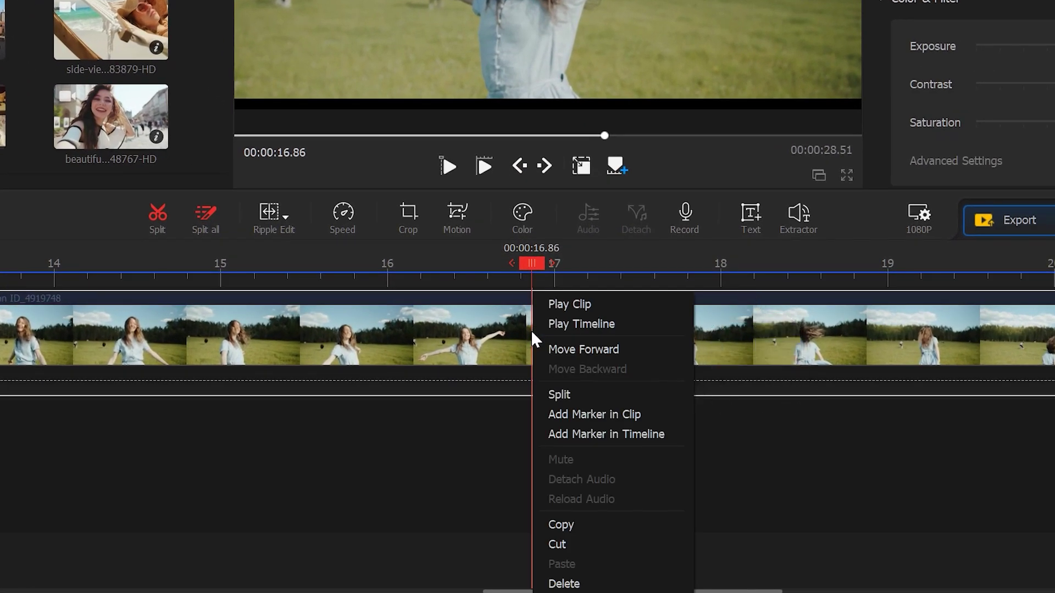
left_click(559, 394)
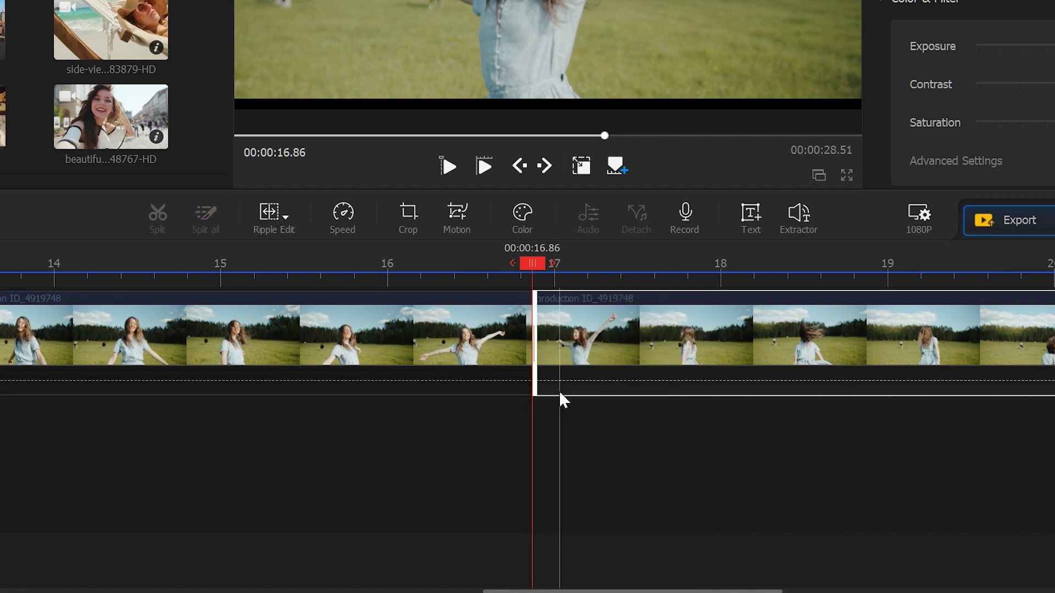
left_click_drag(568, 361, 575, 368)
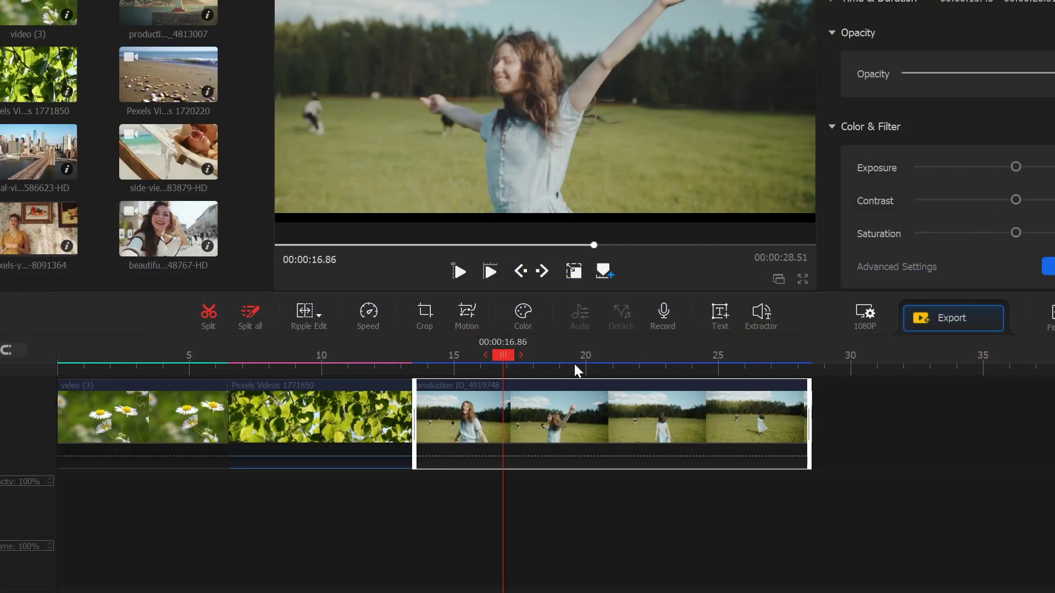
Trim the field clip's end to about 20.7 s and place the playhead at 00:00:20.80
left_click_drag(809, 407, 604, 407)
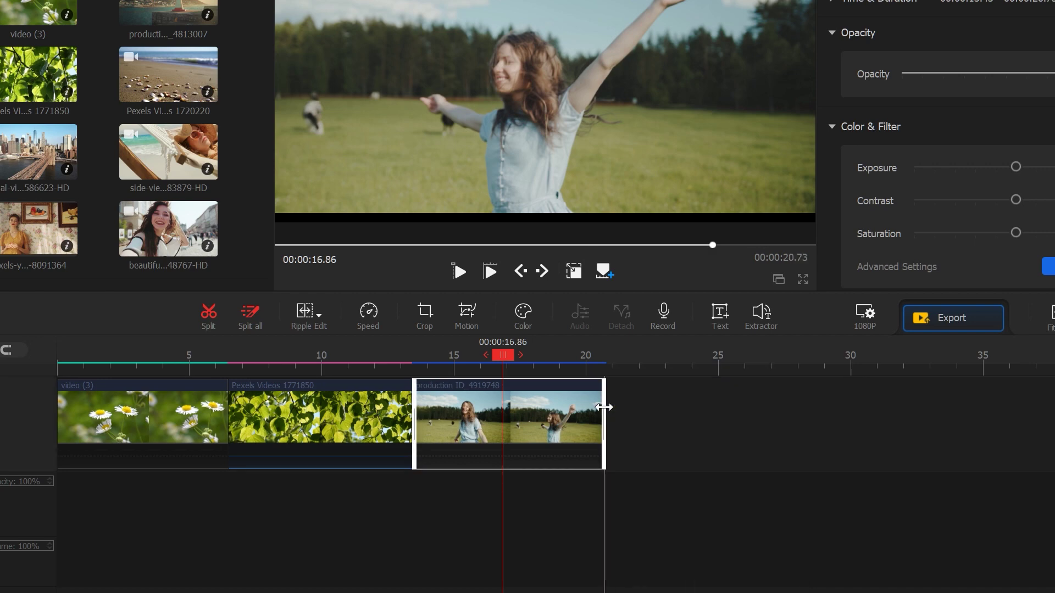
left_click_drag(604, 407, 739, 408)
left_click(588, 378)
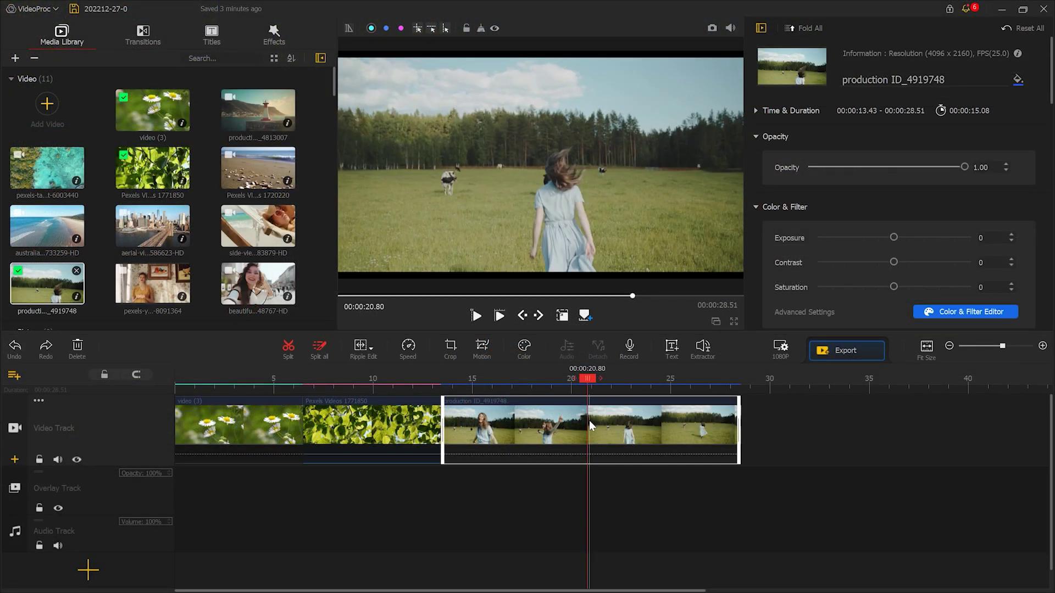
Split the field clip at 20.80 s, delete the trailing piece, and select the remaining piece
right_click(588, 422)
left_click(606, 469)
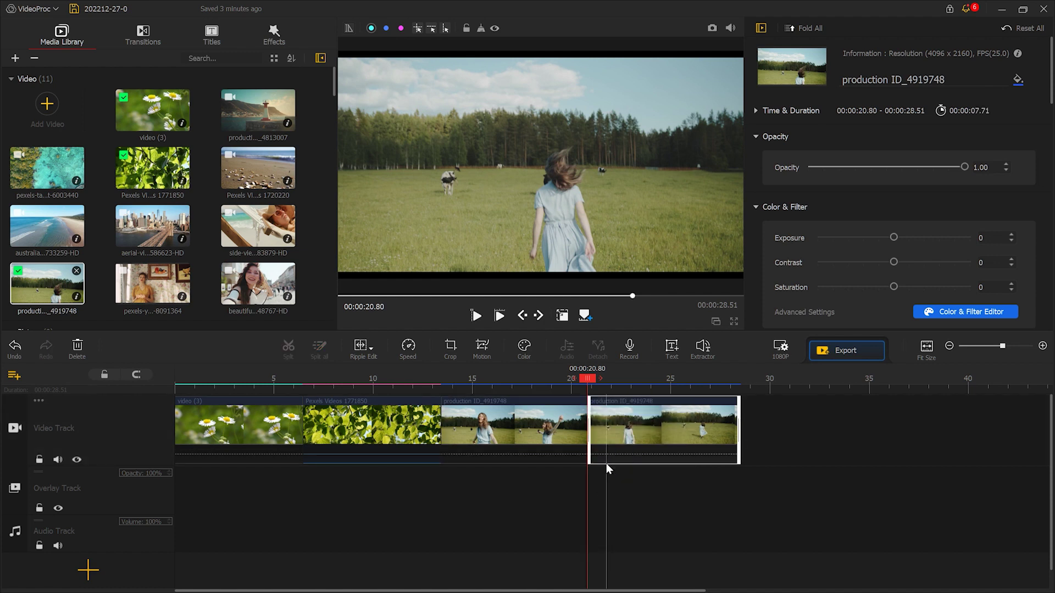
left_click(77, 351)
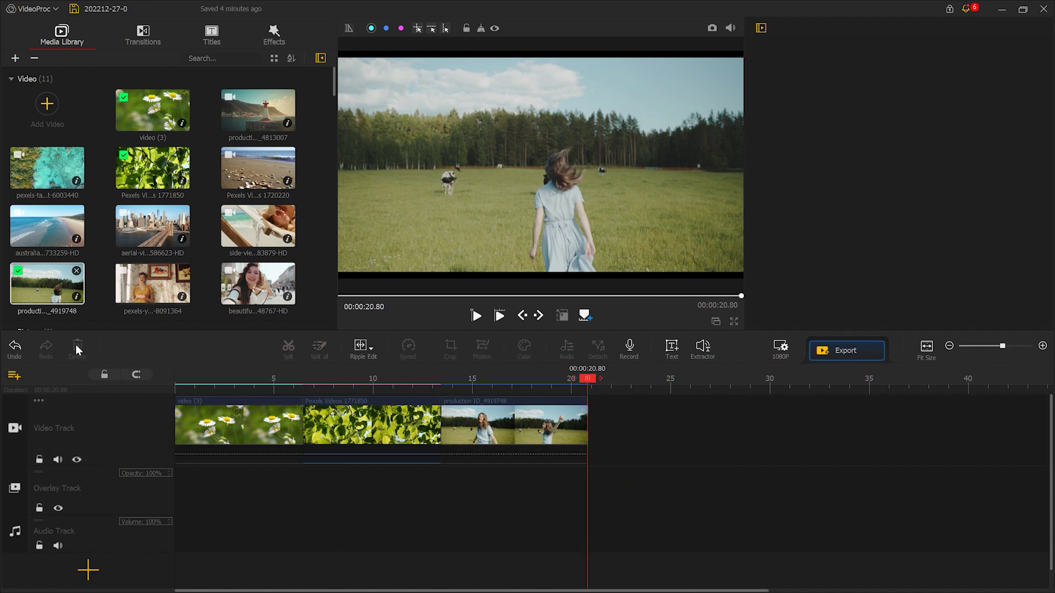
left_click(569, 416)
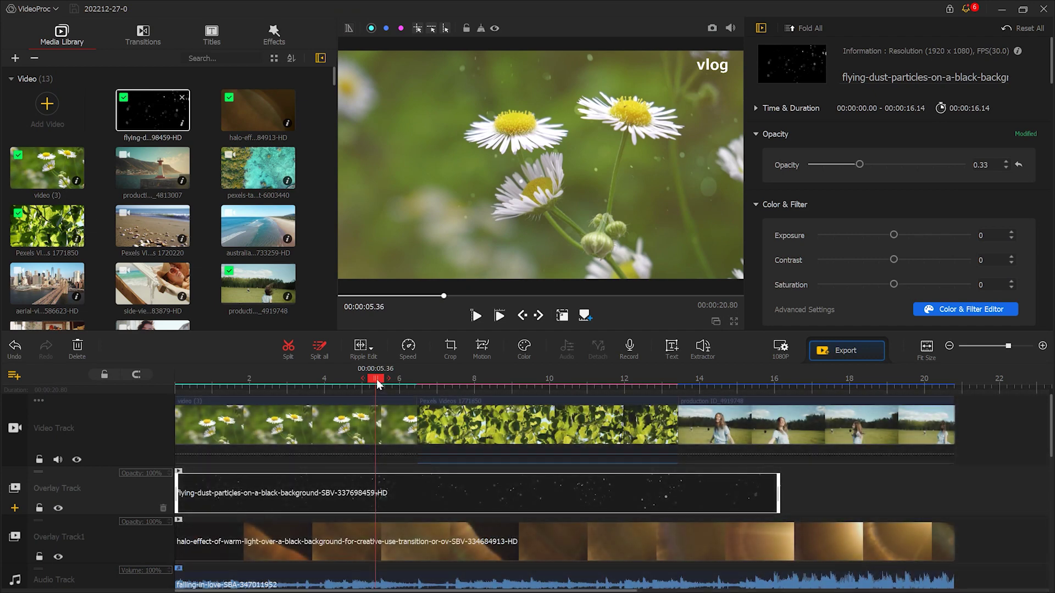
Place the playhead at 10 seconds and split the leaves clip and the flying-dust overlay there
left_click_drag(377, 387, 552, 383)
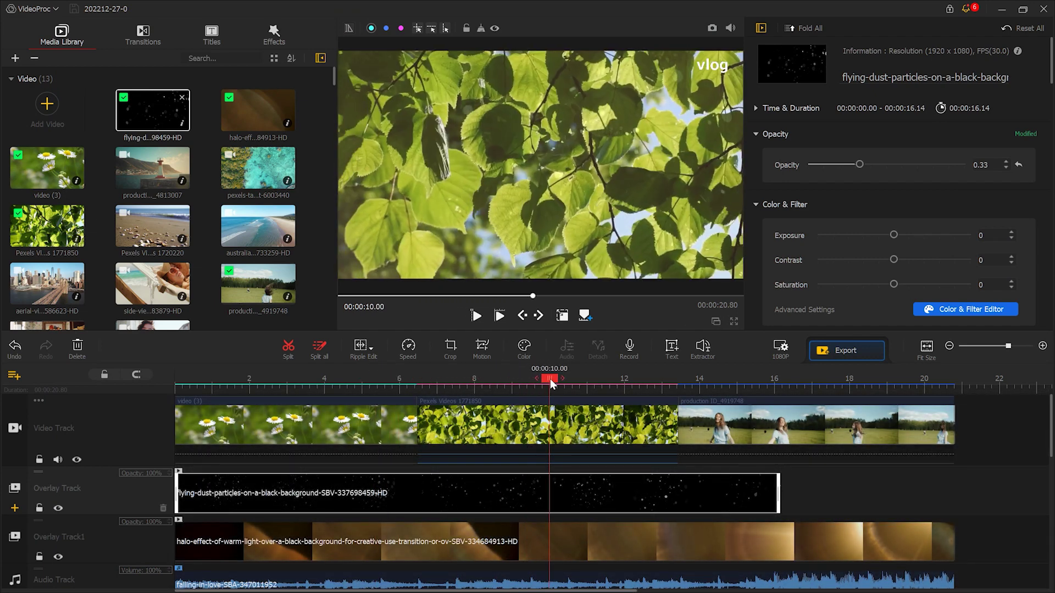
left_click(551, 429)
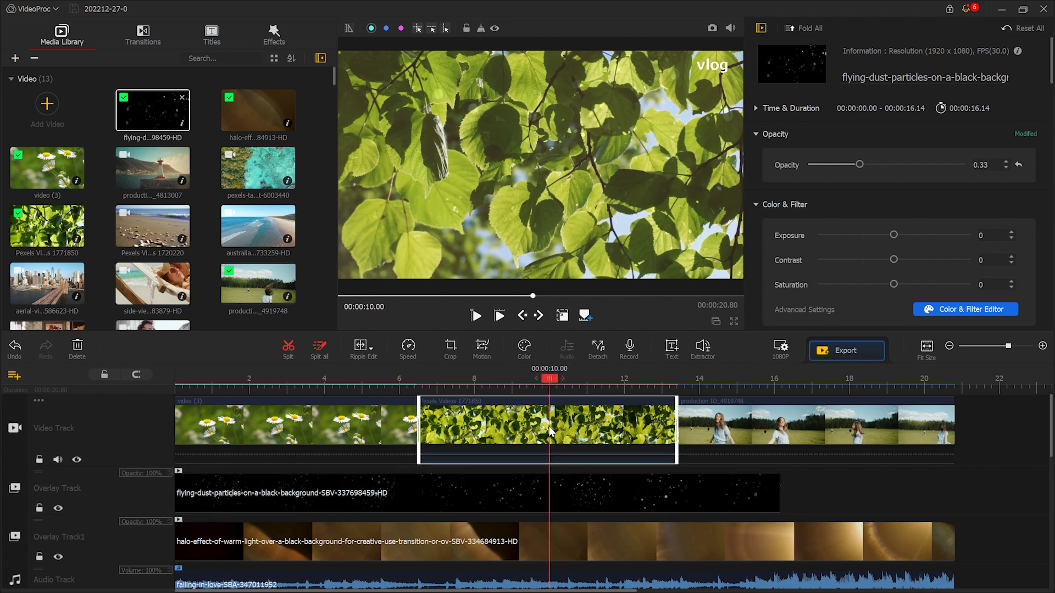
left_click(290, 350)
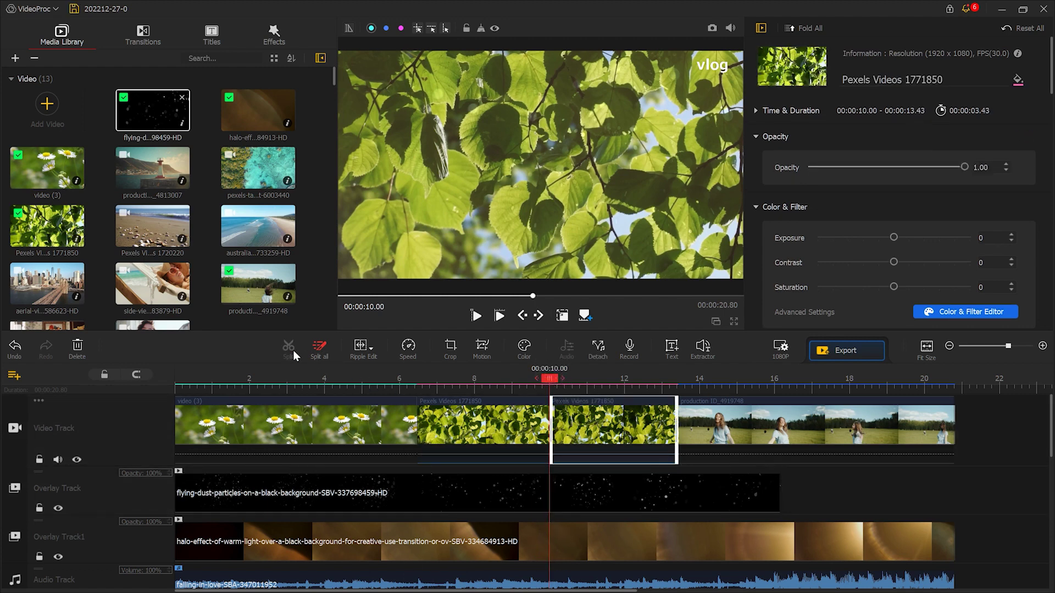
left_click(548, 493)
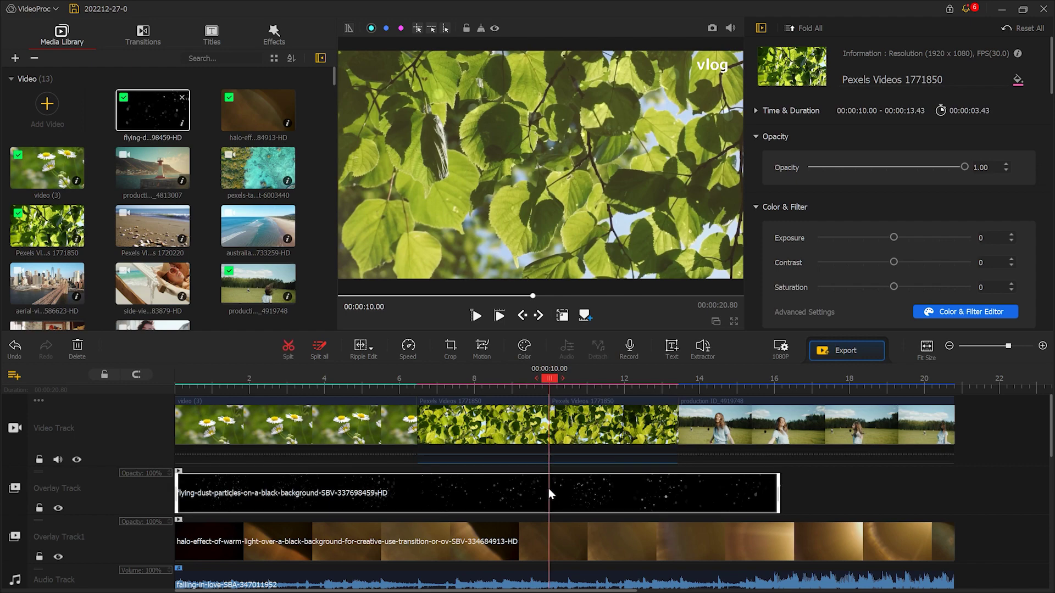
left_click(293, 355)
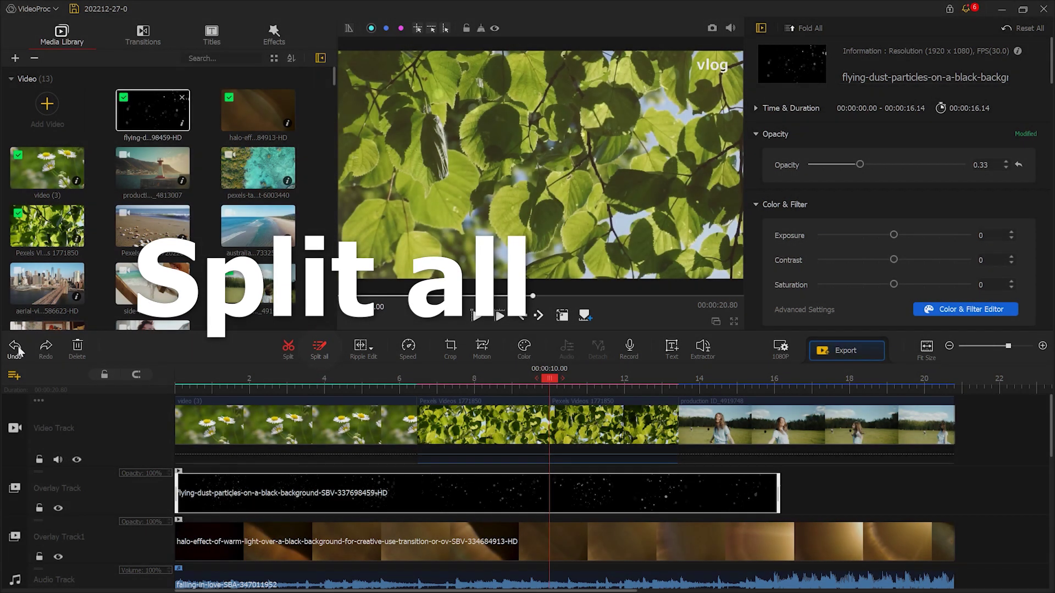
Undo the separate splits, split every track at 10 seconds, and delete the selected section
left_click(15, 349)
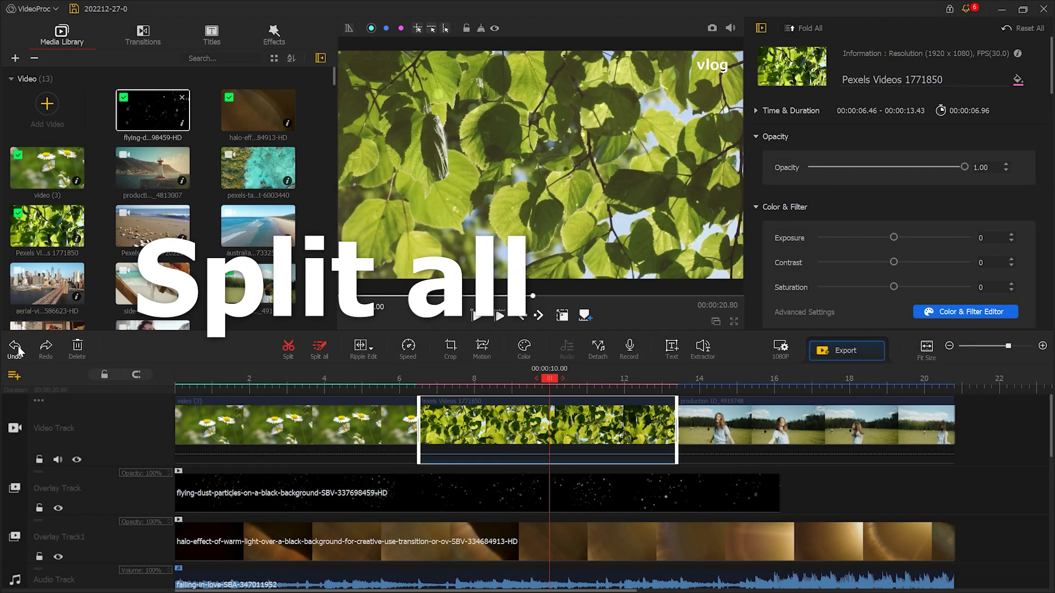
left_click(320, 348)
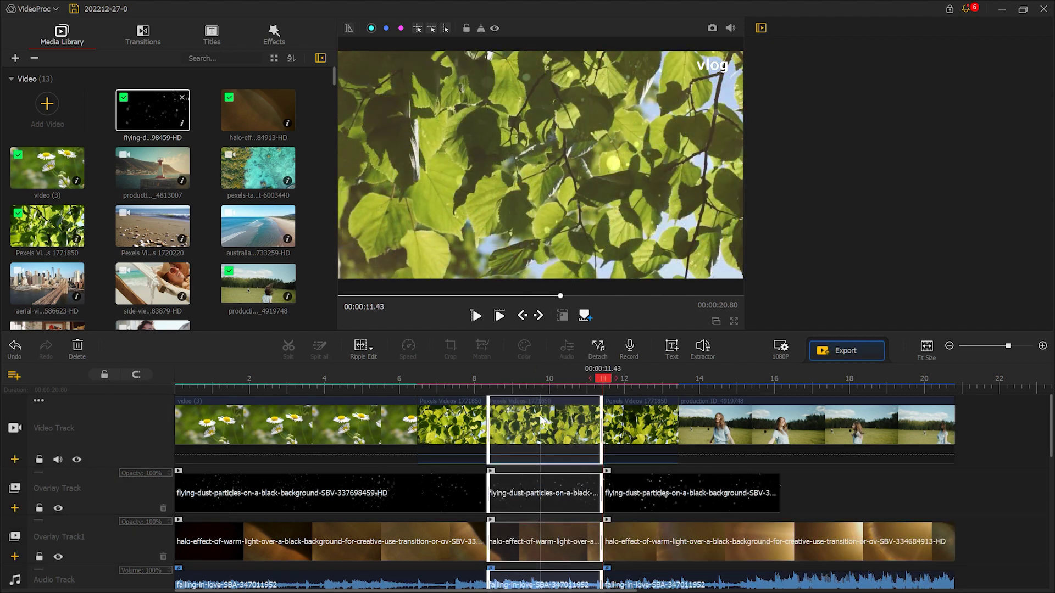
left_click(82, 346)
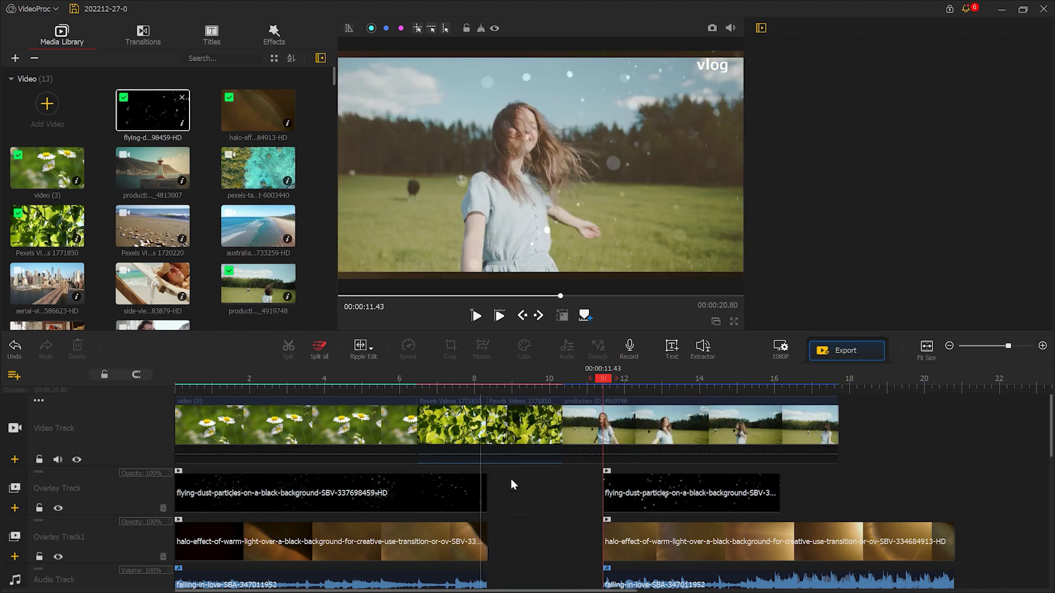
Shift the overlay and audio clips after the gap left, then select the leaves clip at 9.80 s
left_click_drag(585, 490, 696, 580)
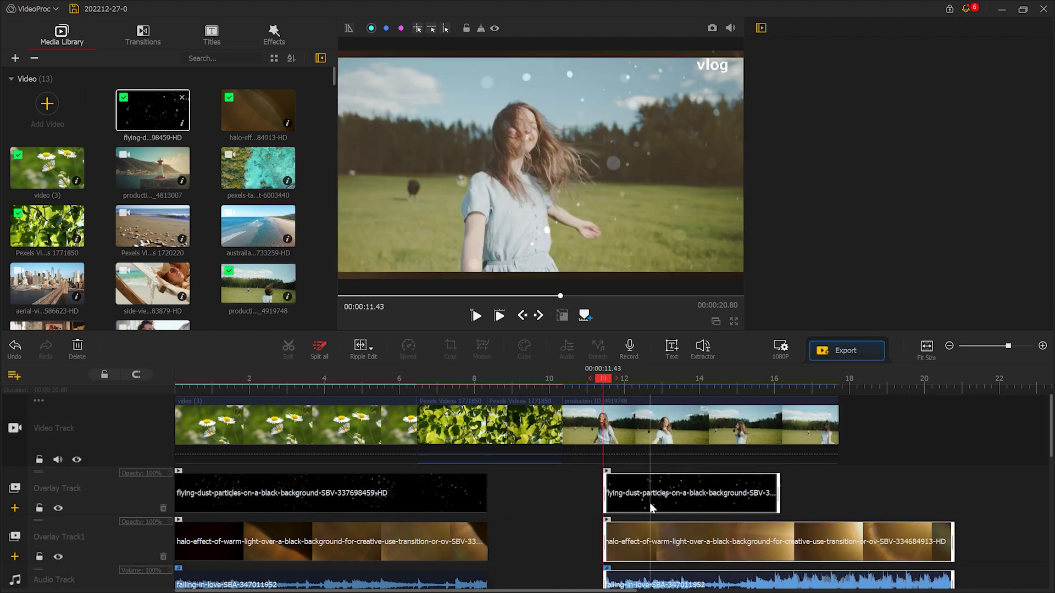
left_click_drag(652, 508, 535, 500)
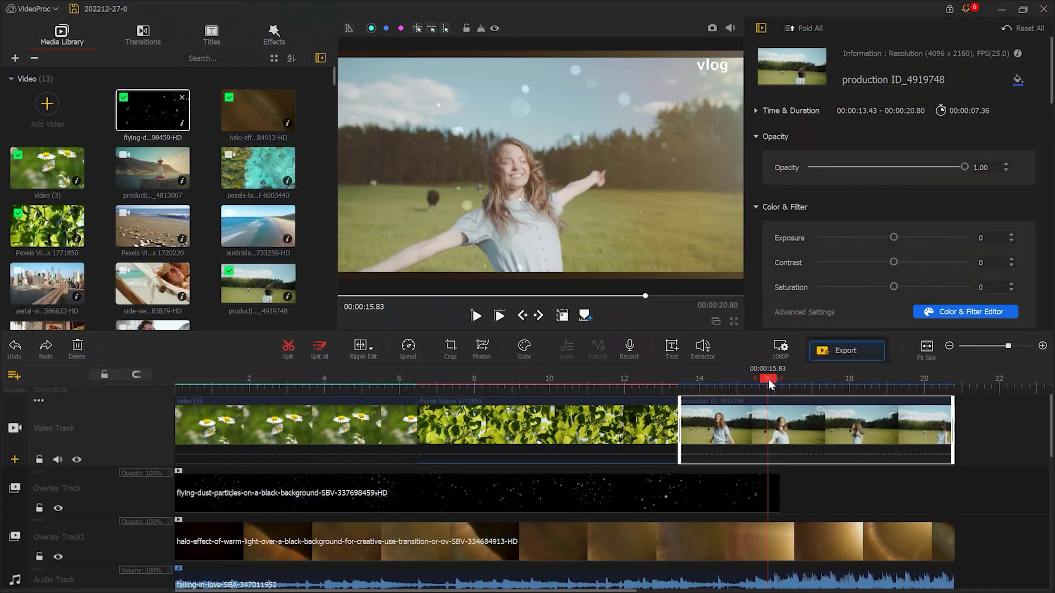
left_click_drag(770, 382, 542, 375)
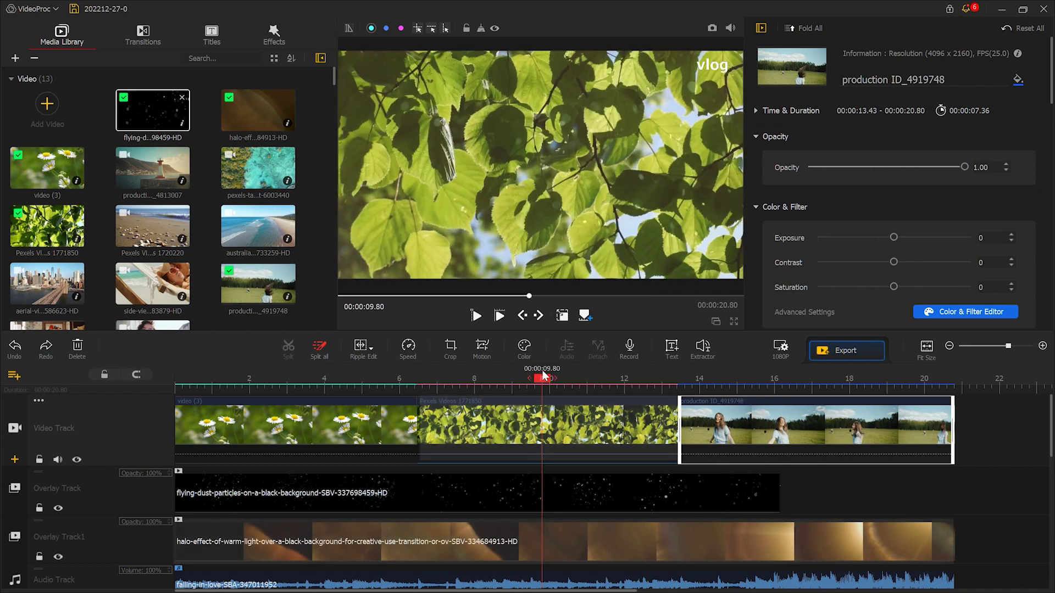
left_click(544, 422)
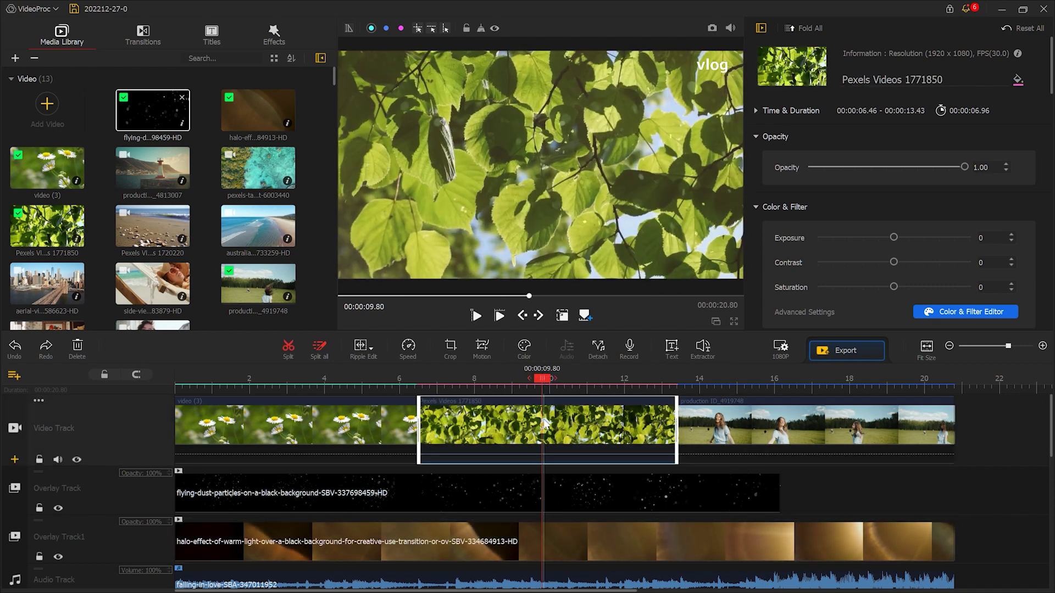
Split the leaves clip and warm halo overlay together at 9.8 s, then shift the split-off pieces right
key("ctrl")
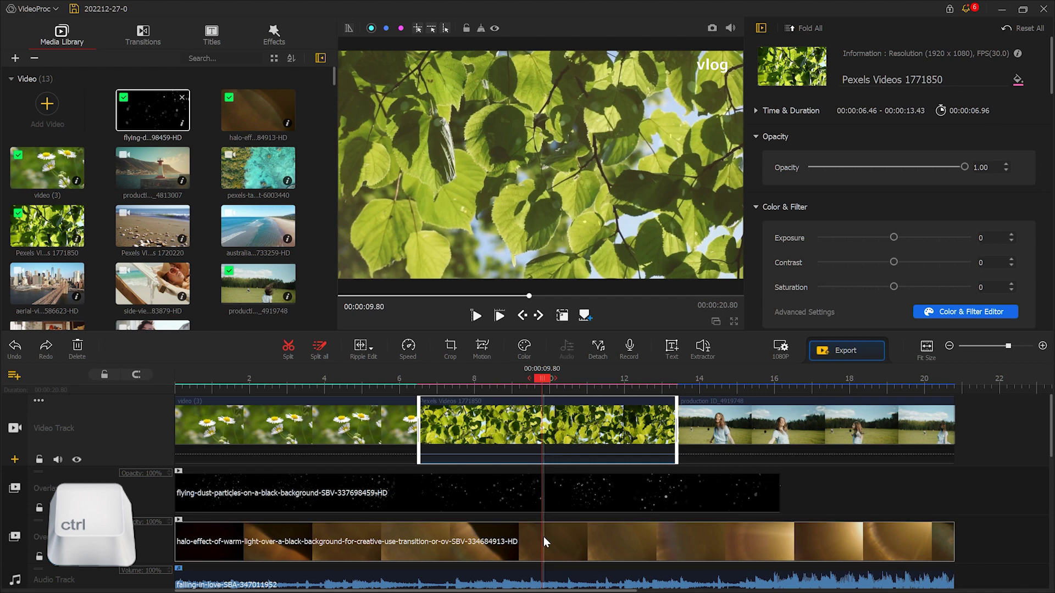
left_click(543, 542, "ctrl")
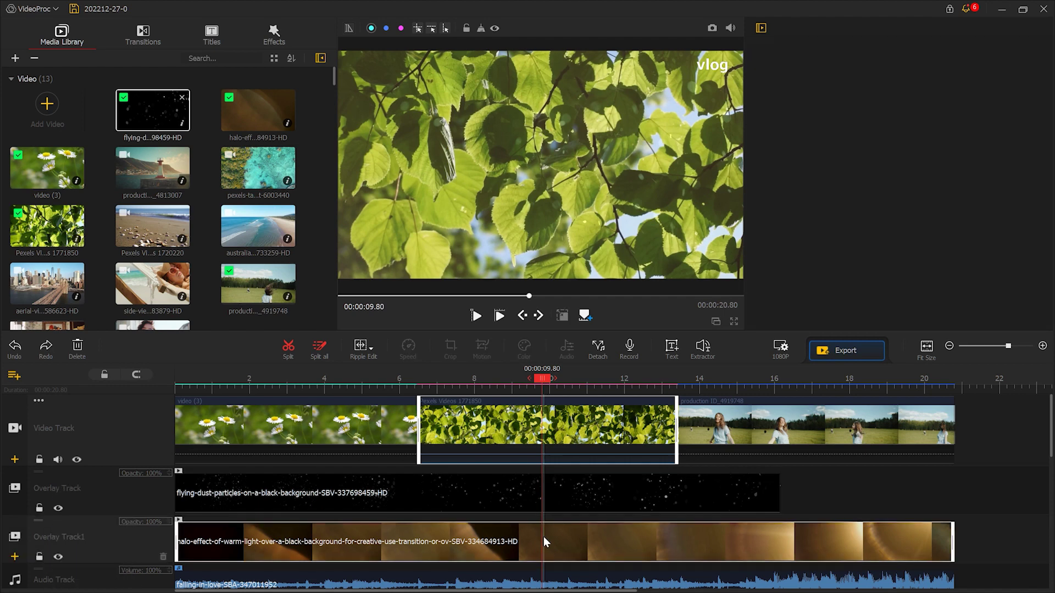
left_click(288, 349)
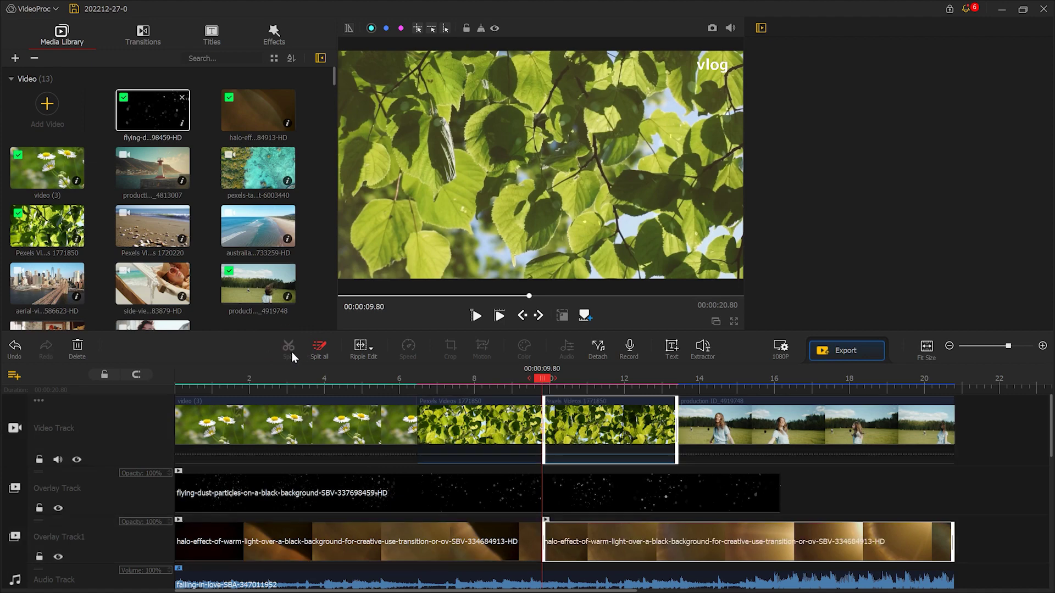
left_click_drag(559, 424, 631, 431)
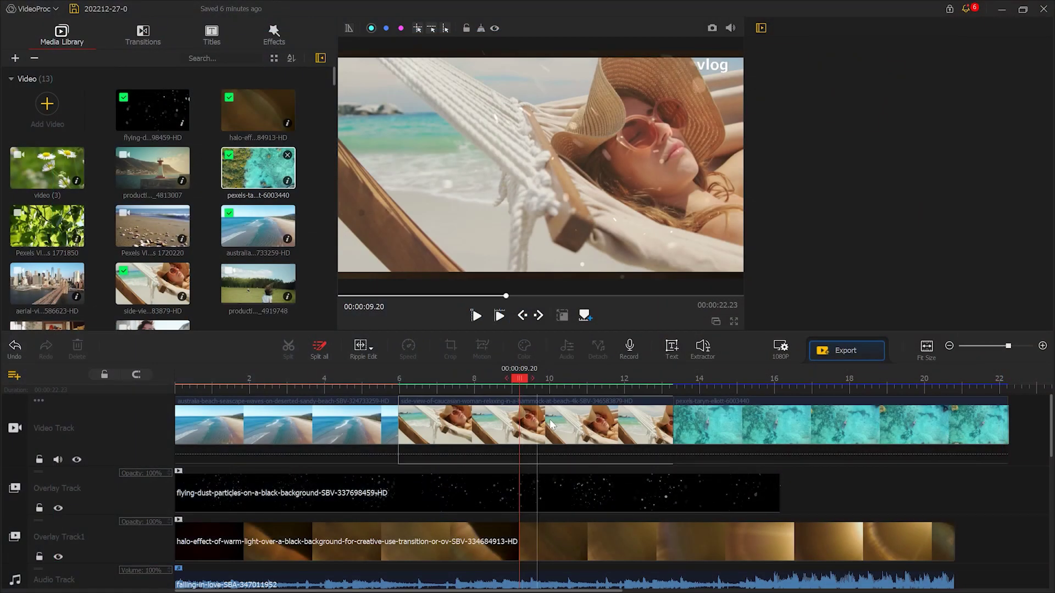
Cut the hammock clip and paste it at the track end, after the turquoise-water clip
right_click(582, 429)
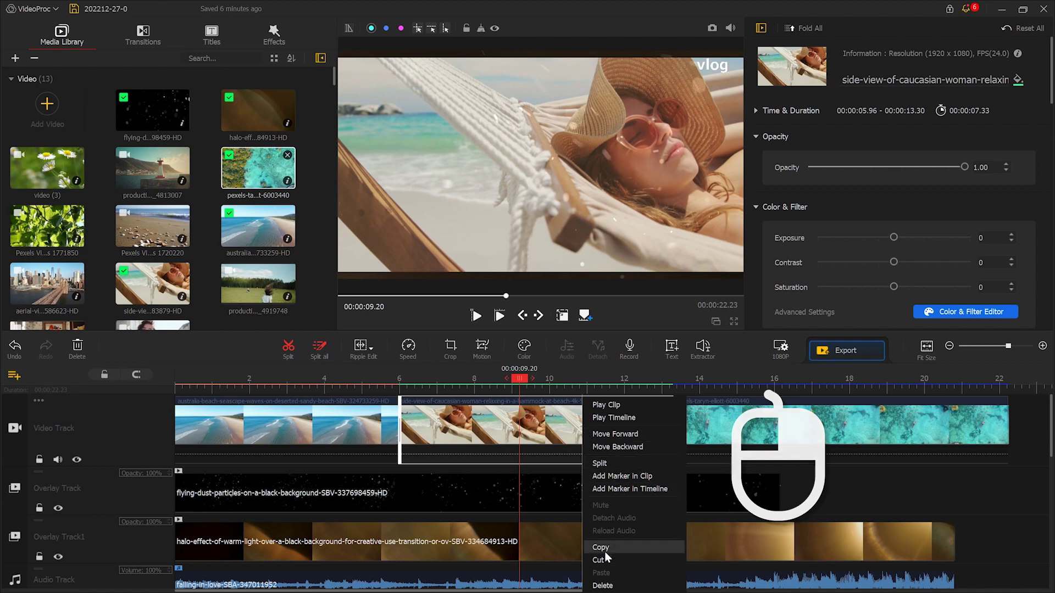
left_click(598, 561)
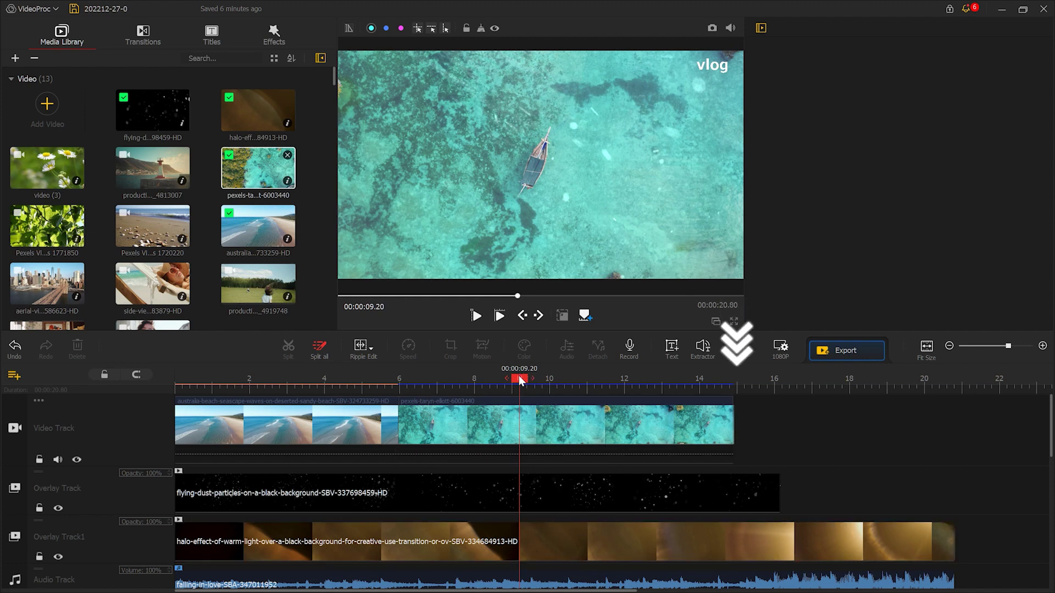
left_click_drag(520, 380, 740, 382)
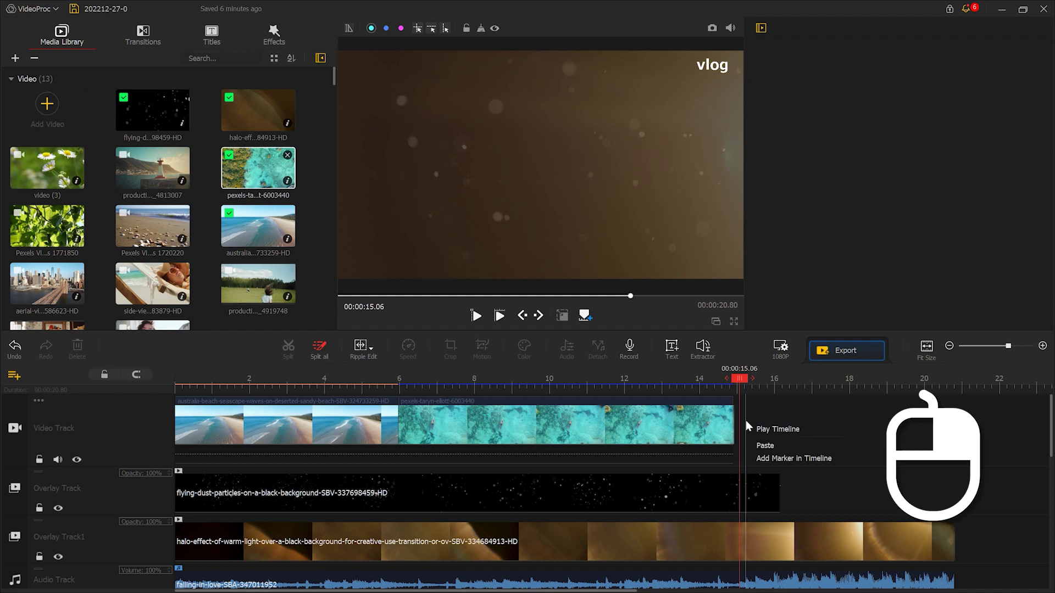
left_click(762, 445)
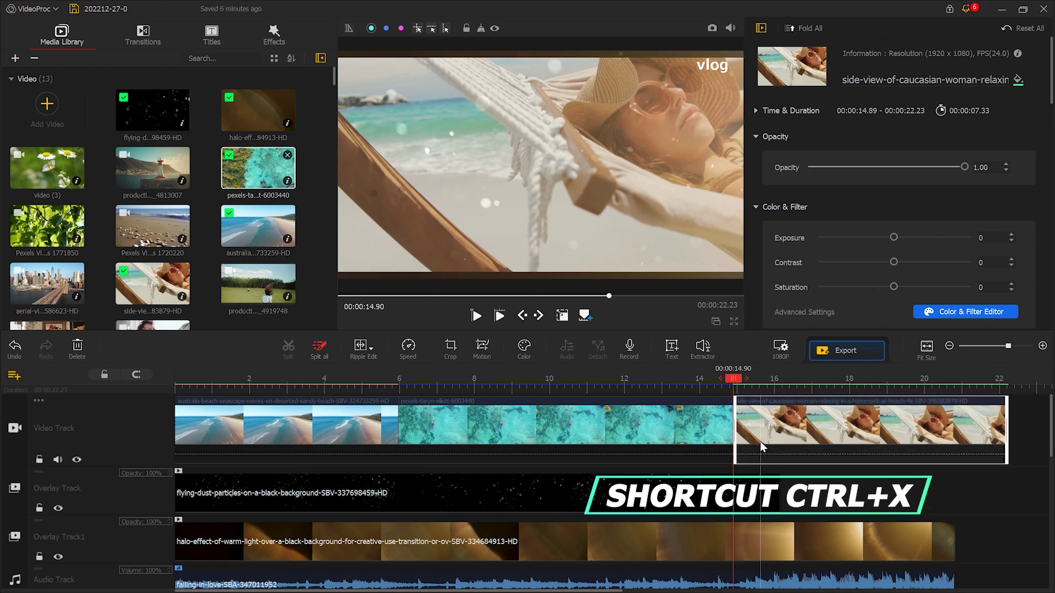
Cut the first beach clip with Ctrl+X and paste it at the aerial/hammock boundary
left_click(340, 422)
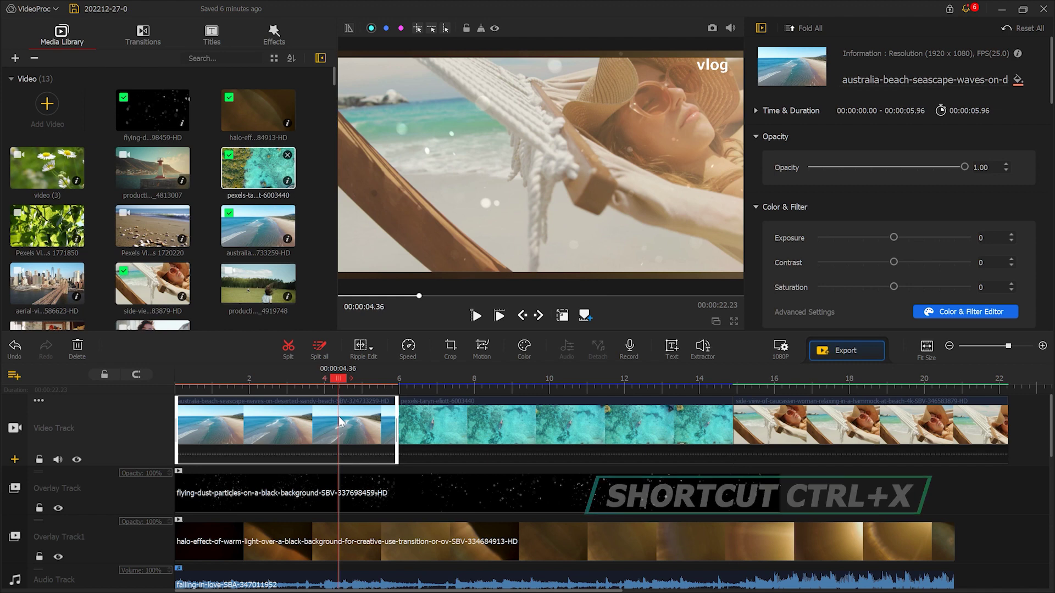
key("ctrl+x")
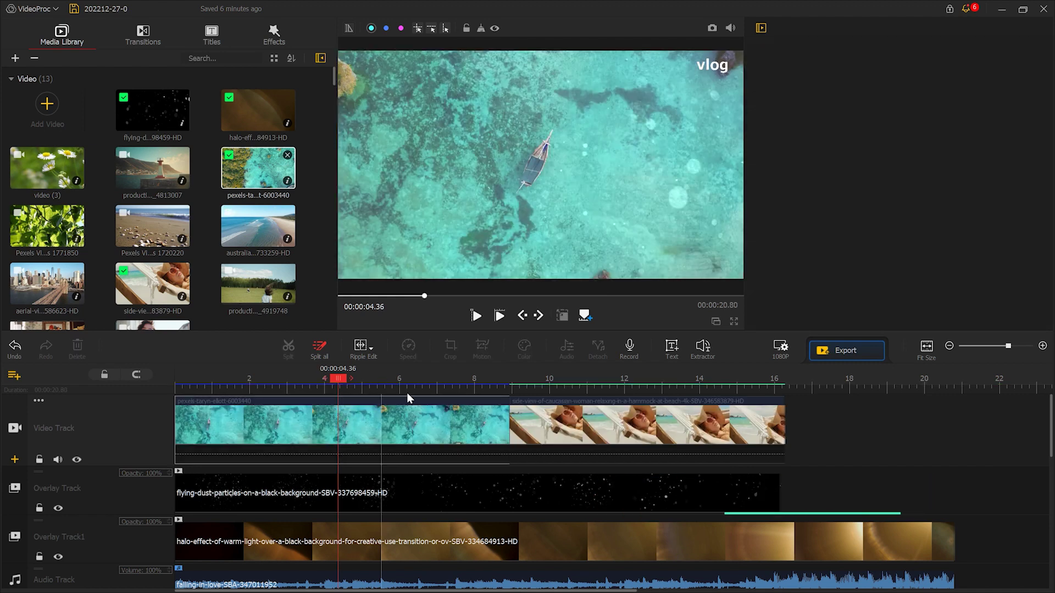
left_click(511, 382)
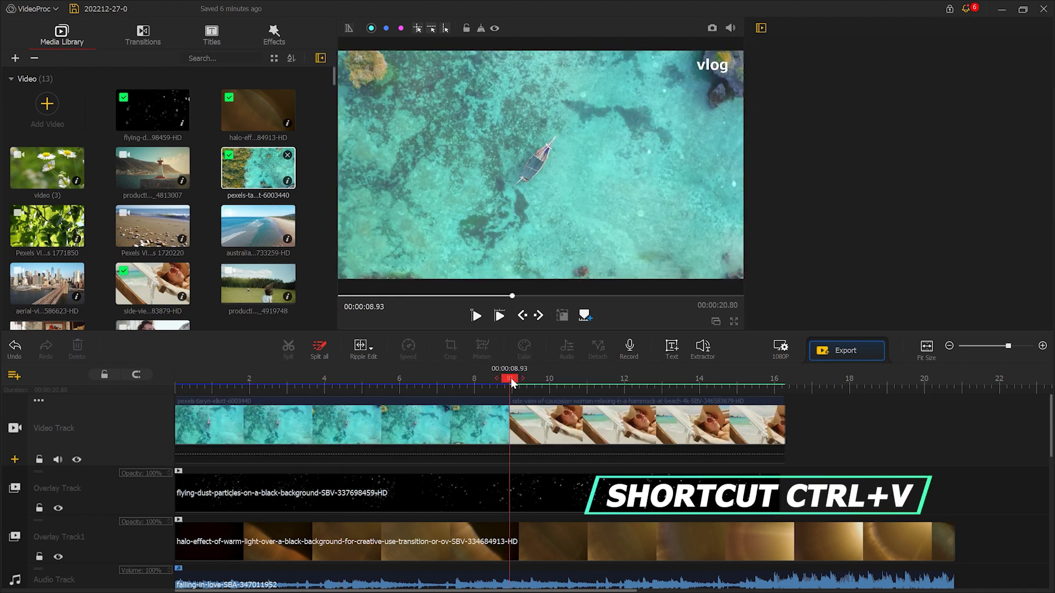
key("ctrl+v")
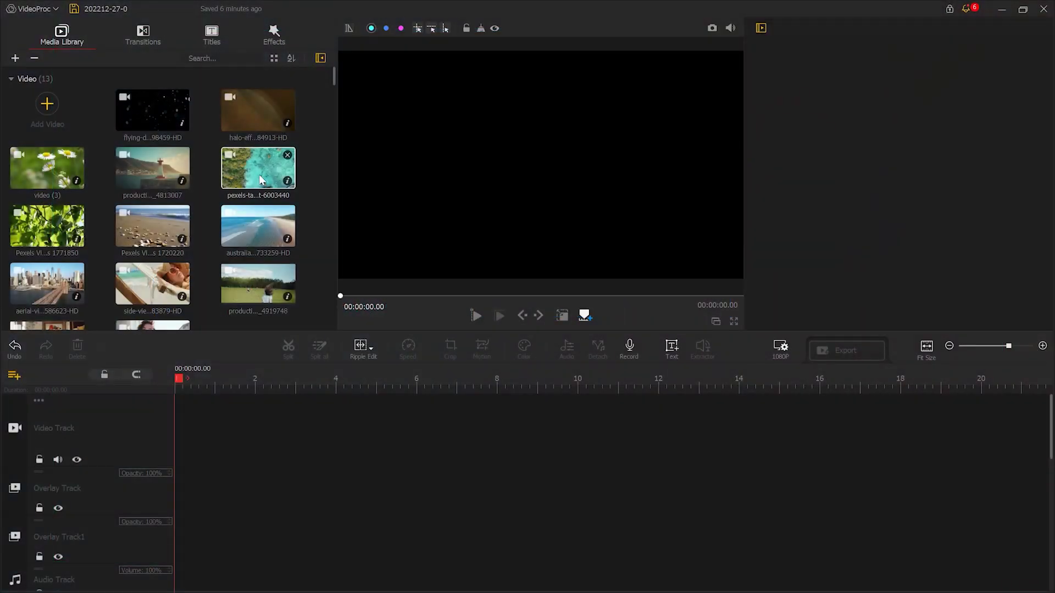
Add the pexels-taryn-elliott aerial clip to the video track and split it at 12.20 seconds
left_click_drag(261, 180, 264, 400)
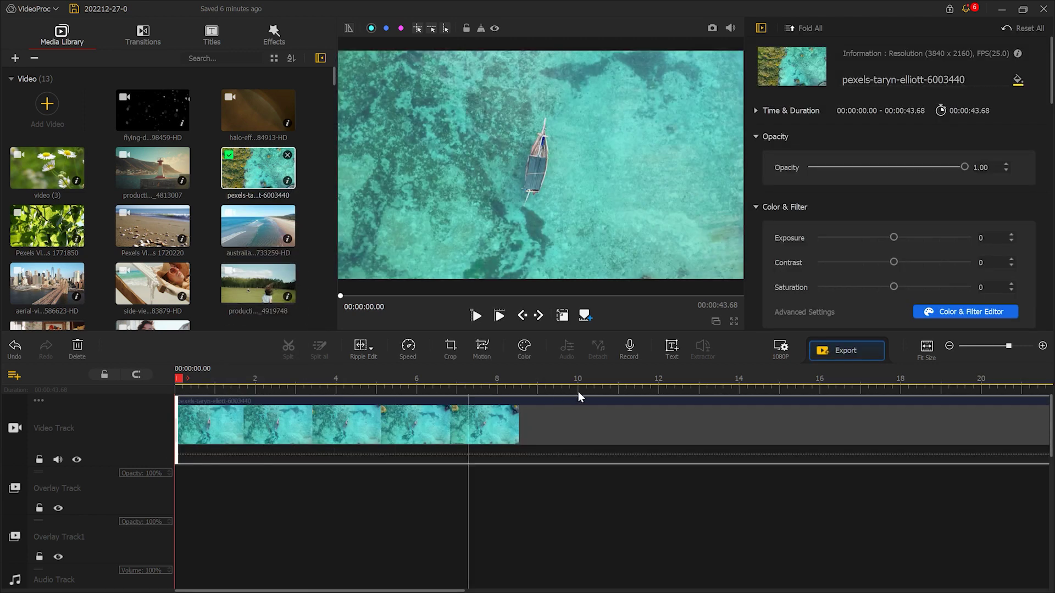
scroll(767, 393, "down", 5)
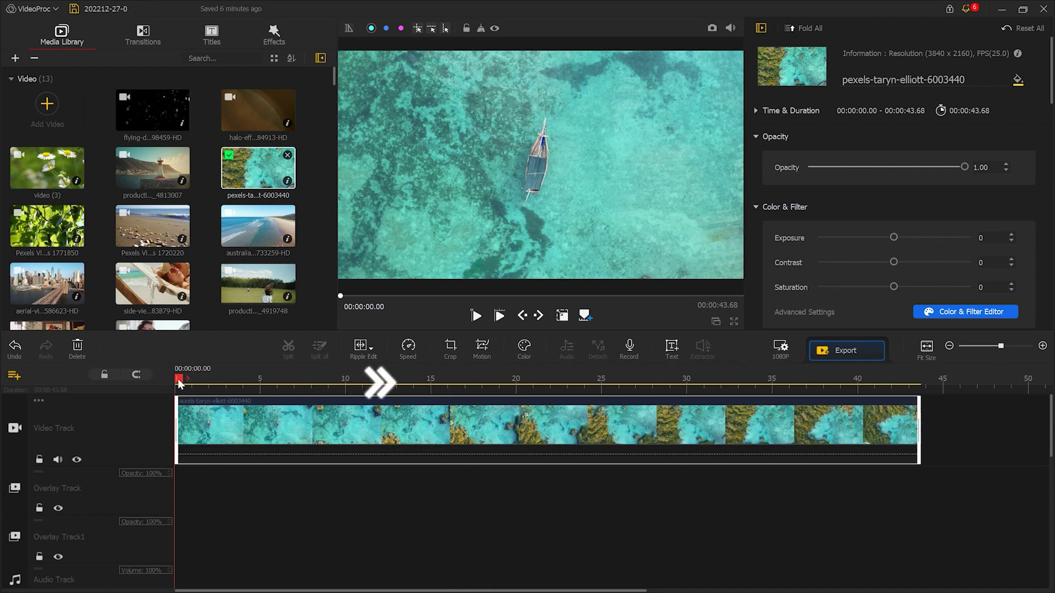
left_click(201, 379)
left_click_drag(261, 384, 398, 386)
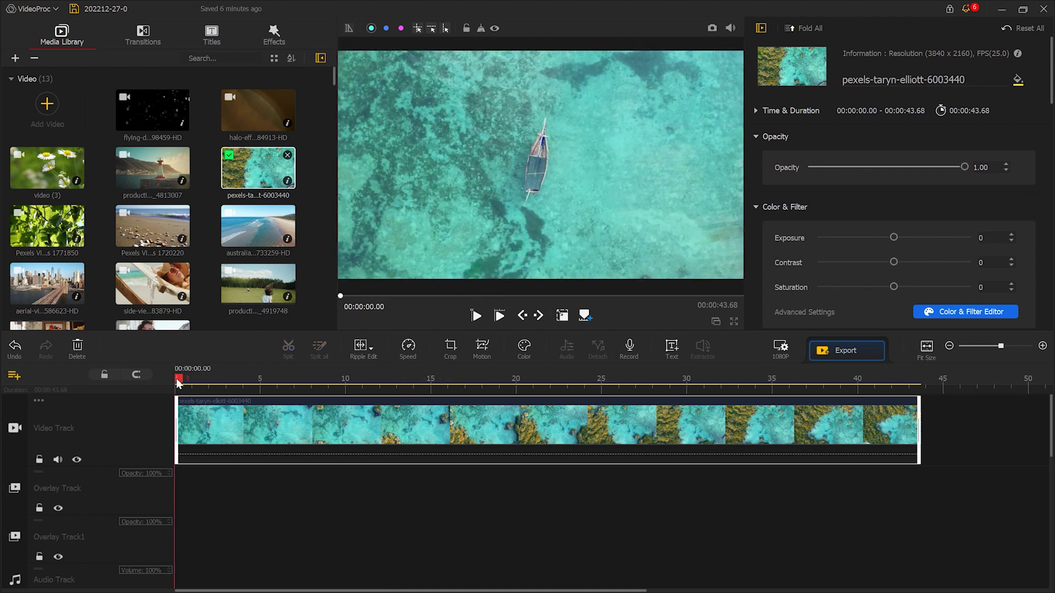
mouse_move(393, 384)
left_mouse_down()
mouse_move(184, 383)
mouse_move(384, 383)
left_mouse_up()
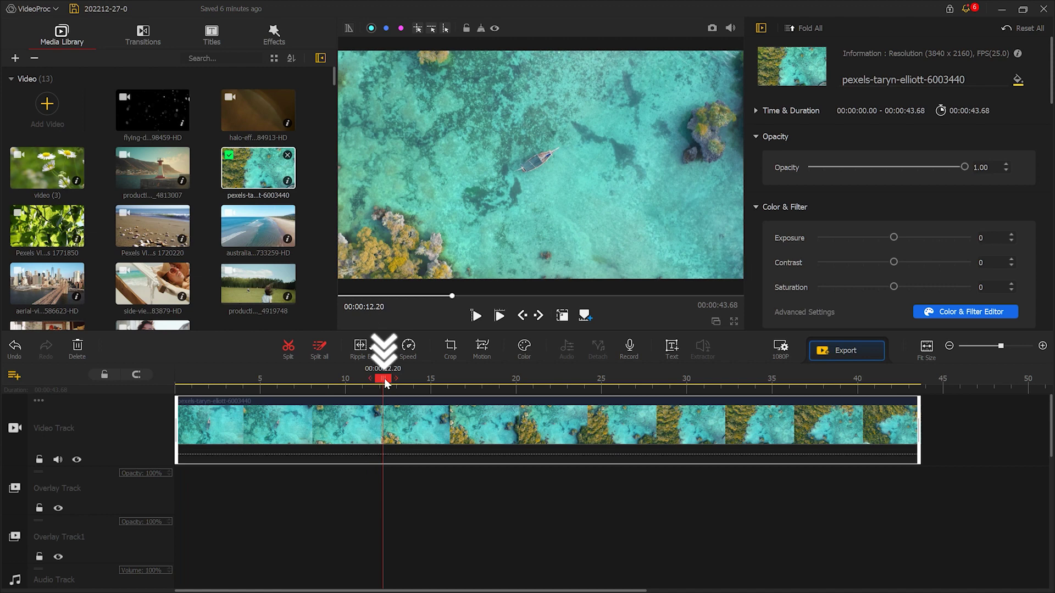
left_click(294, 357)
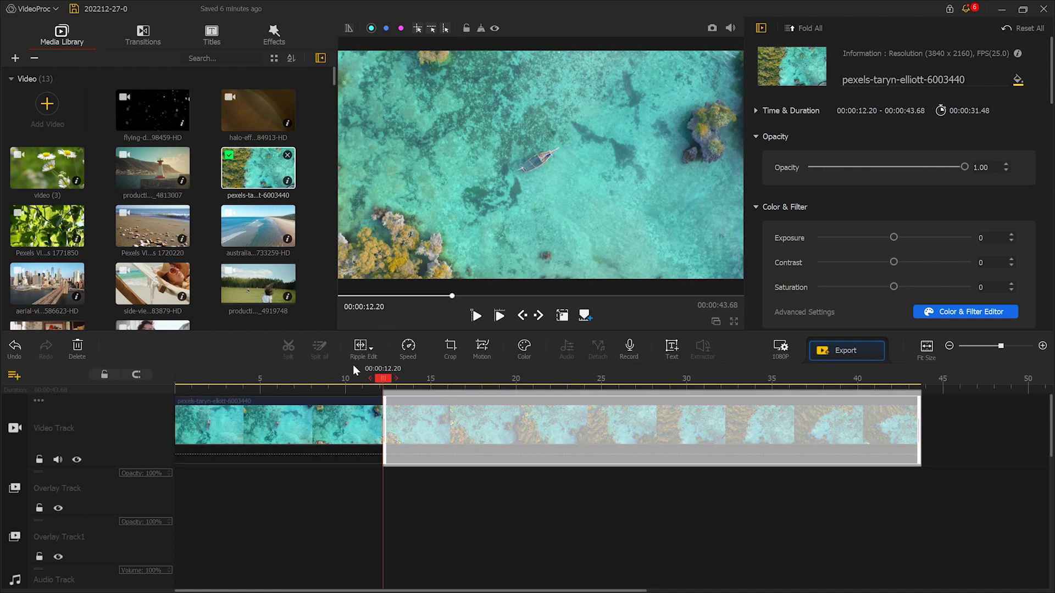
Cut the aerial clip further at 19.70 and 27.40 seconds
left_click_drag(387, 384, 515, 386)
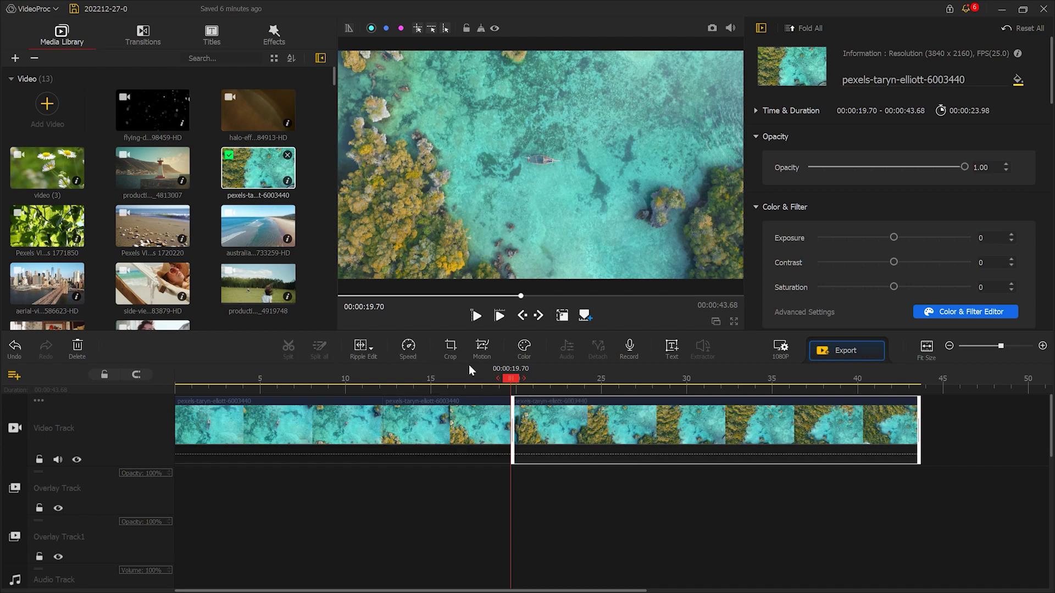
left_click_drag(518, 382, 647, 383)
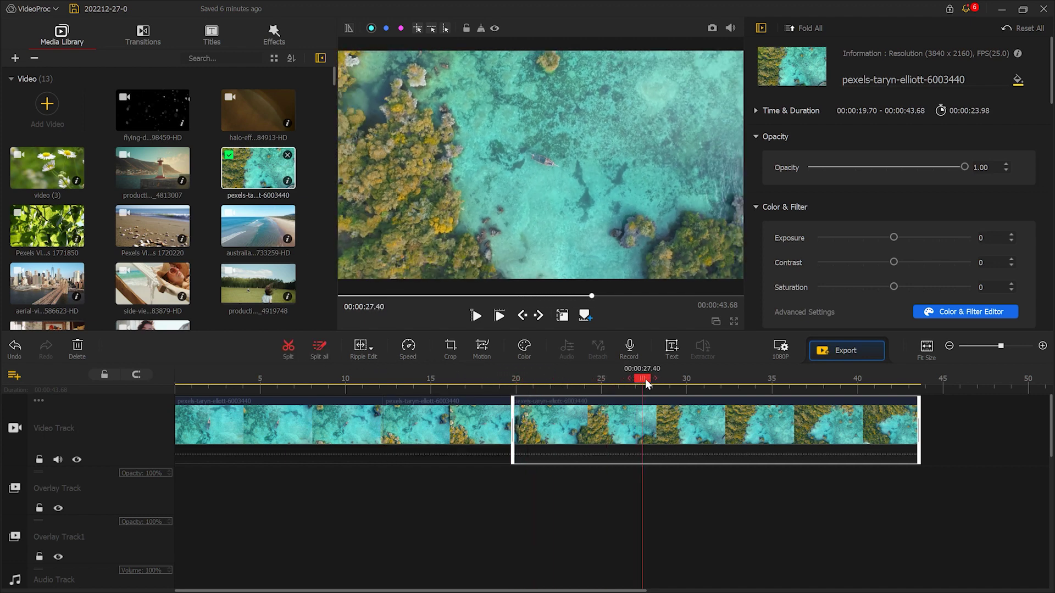
left_click(287, 350)
Delete the unwanted aerial pieces, leaving two pieces totaling 15.90 seconds
left_click(337, 421)
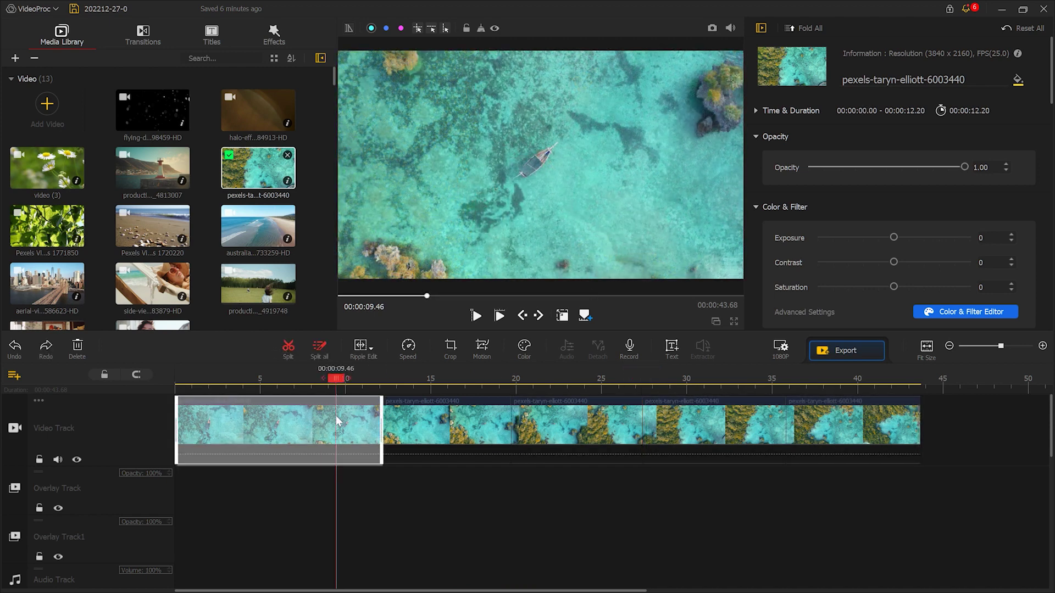
left_click(85, 356)
left_click(318, 415)
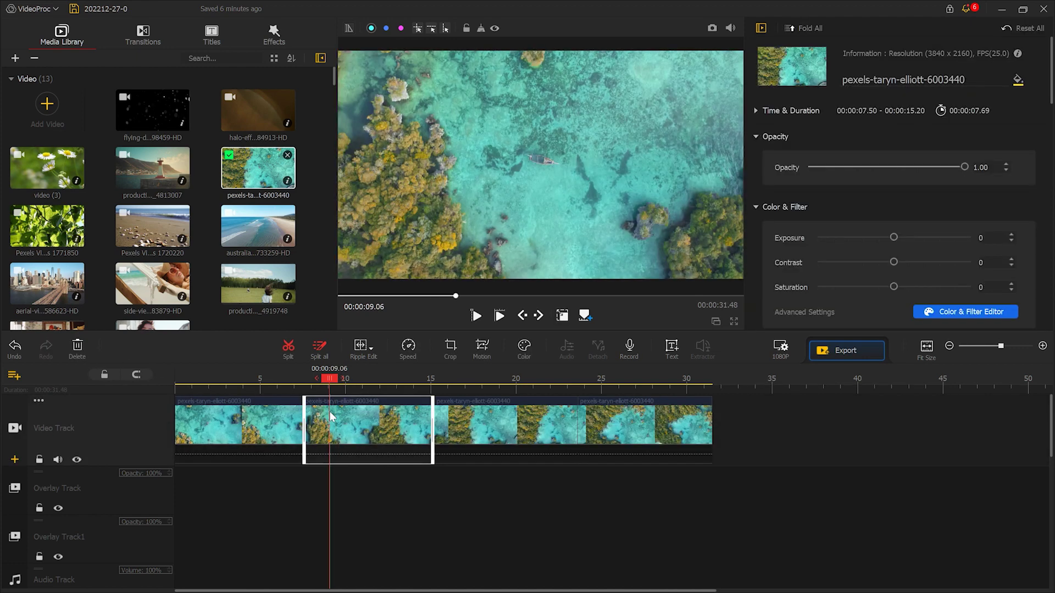
left_click(78, 350)
left_click(78, 350)
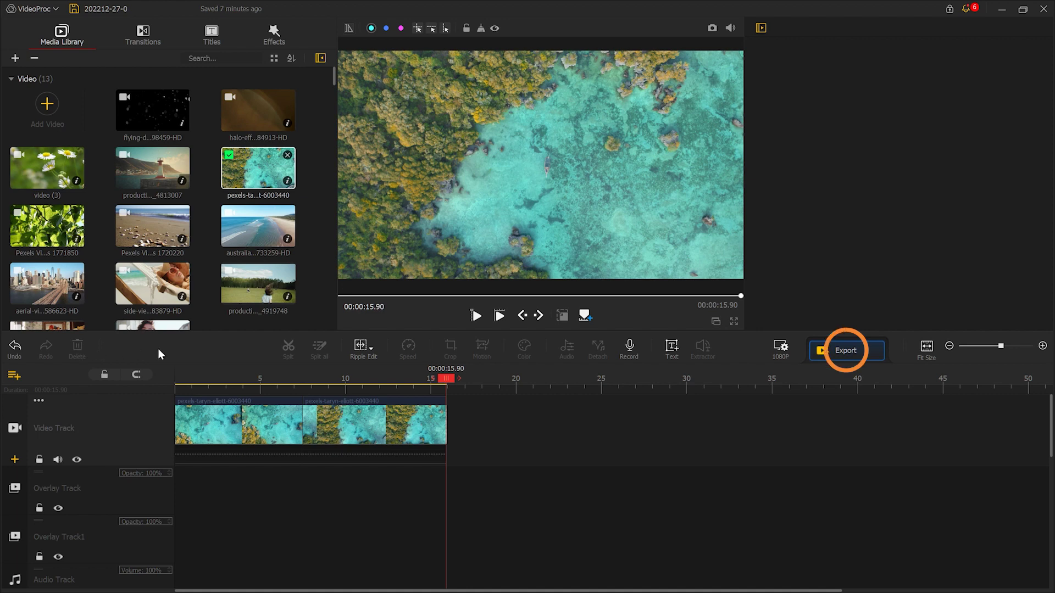
left_click(849, 360)
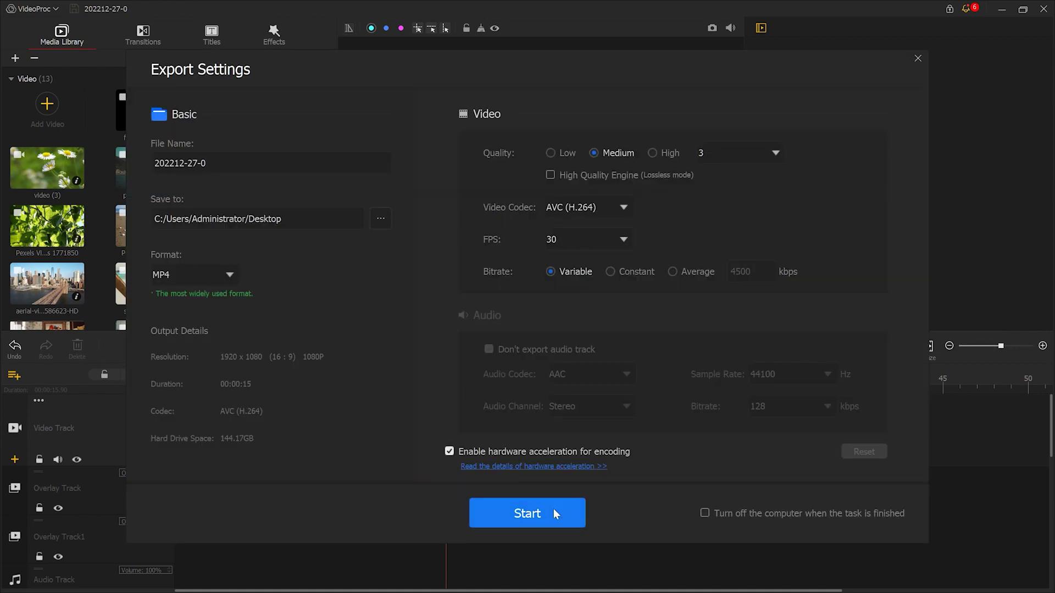
Export the timeline as a 1920x1080 MP4 and show the keyboard shortcuts list
left_click(552, 513)
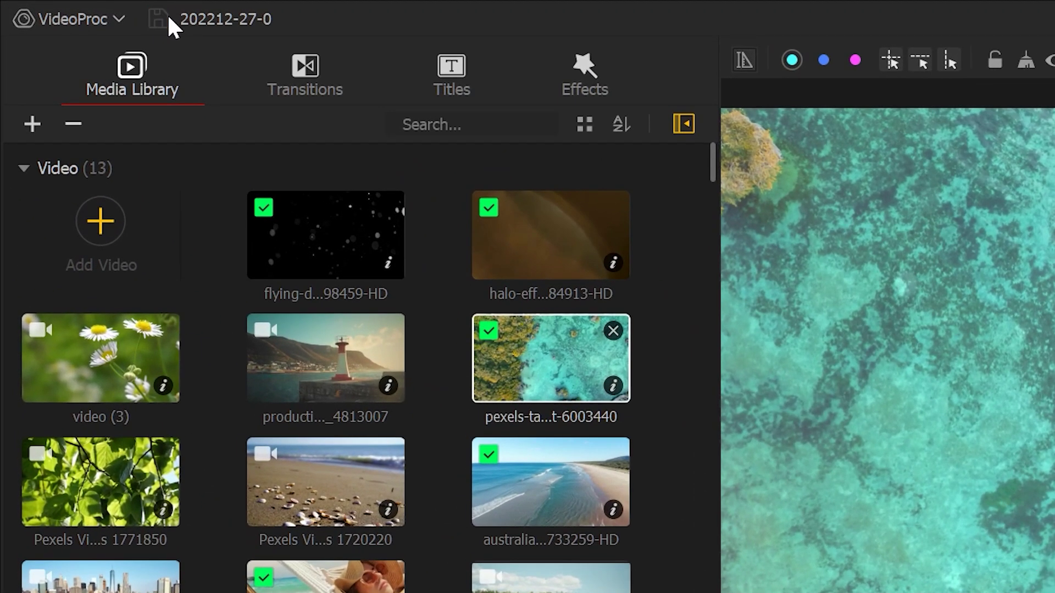
key("ctrl+slash")
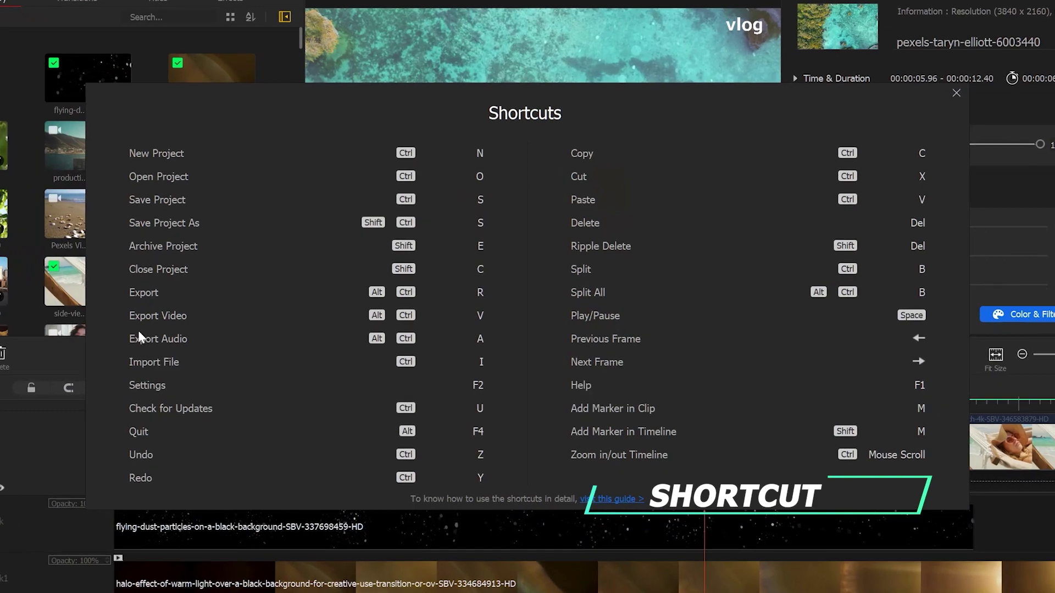